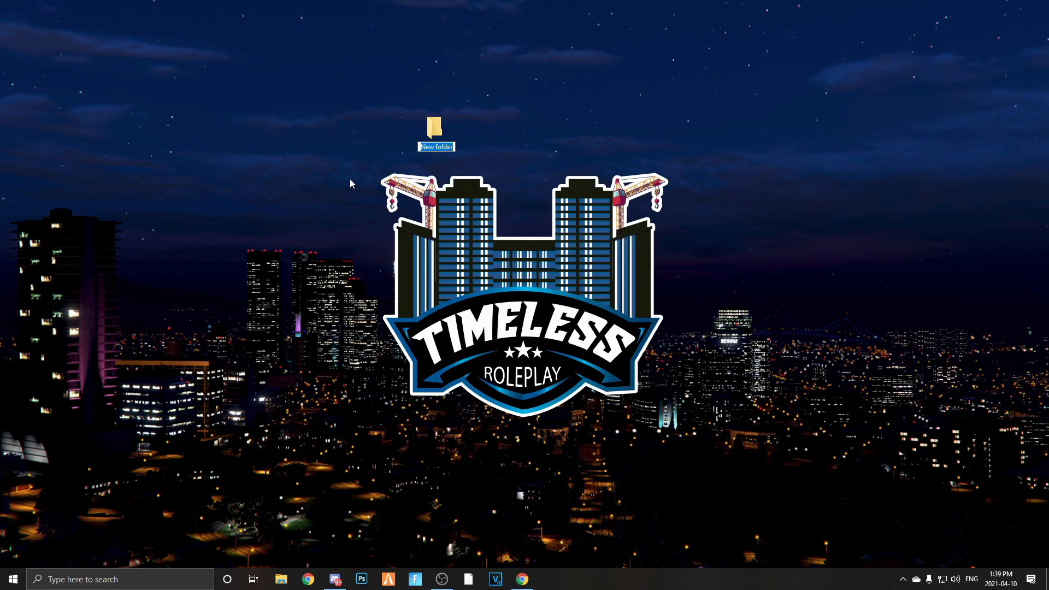
Name the new desktop folder FXServer, move it aside on the desktop and open it
type("FXD")
key("BackSpace")
type("Server")
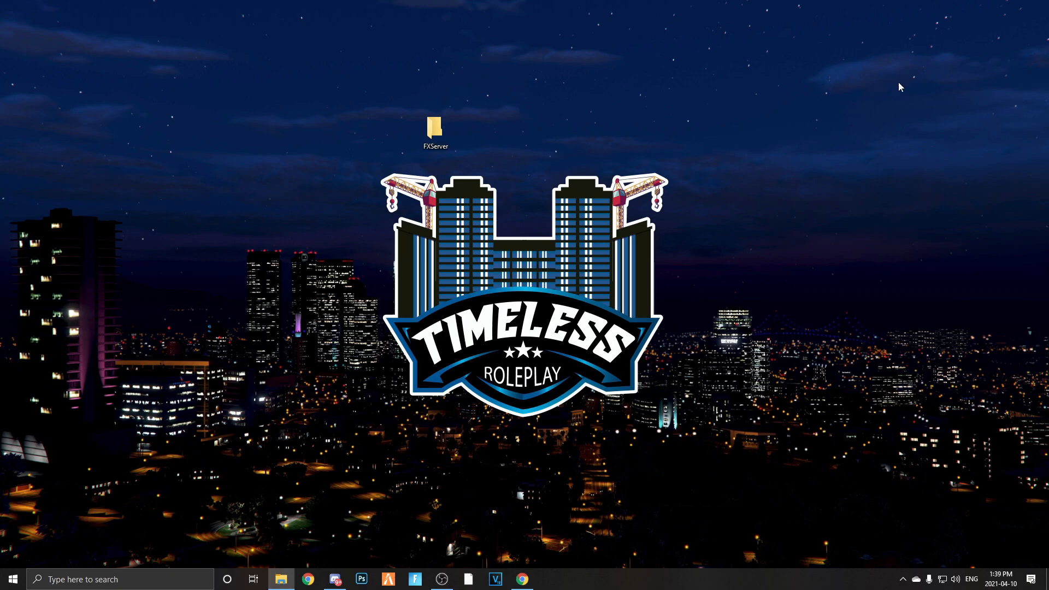
left_click_drag(663, 63, 185, 43)
left_click_drag(435, 127, 640, 73)
left_click_drag(310, 35, 424, 64)
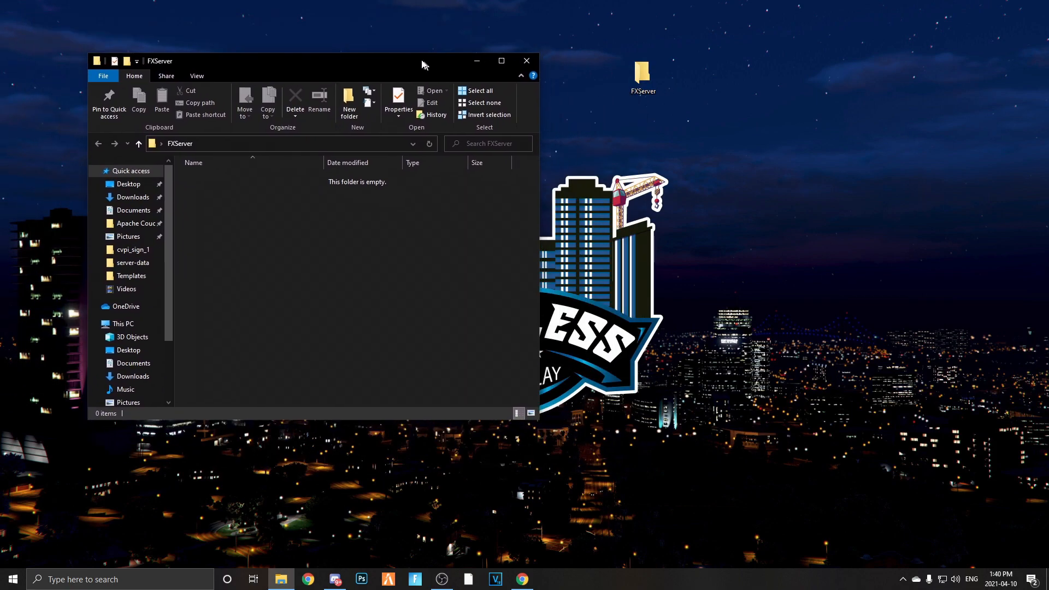
Switch to the FiveM setup guide in Chrome and download the latest recommended Windows build (3539) from the artifacts server
key("alt+Tab")
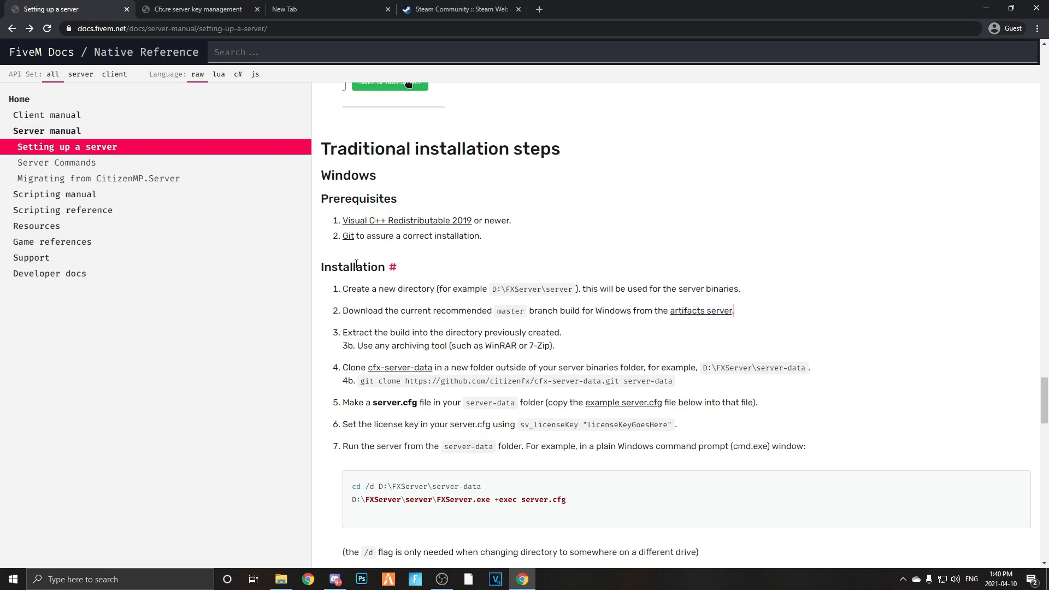
scroll(361, 320, "down", 1)
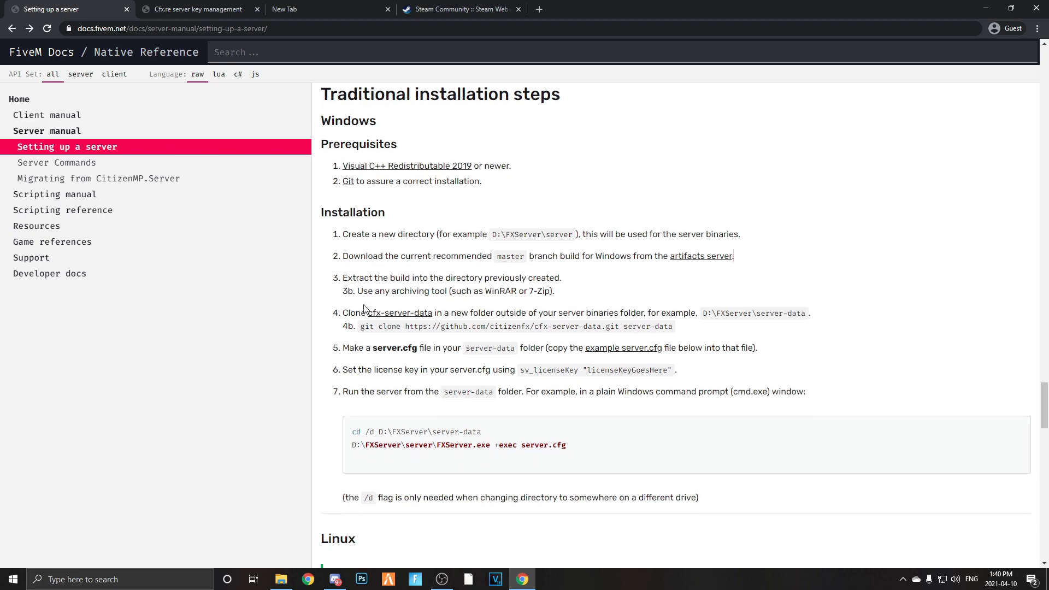
left_click(683, 258)
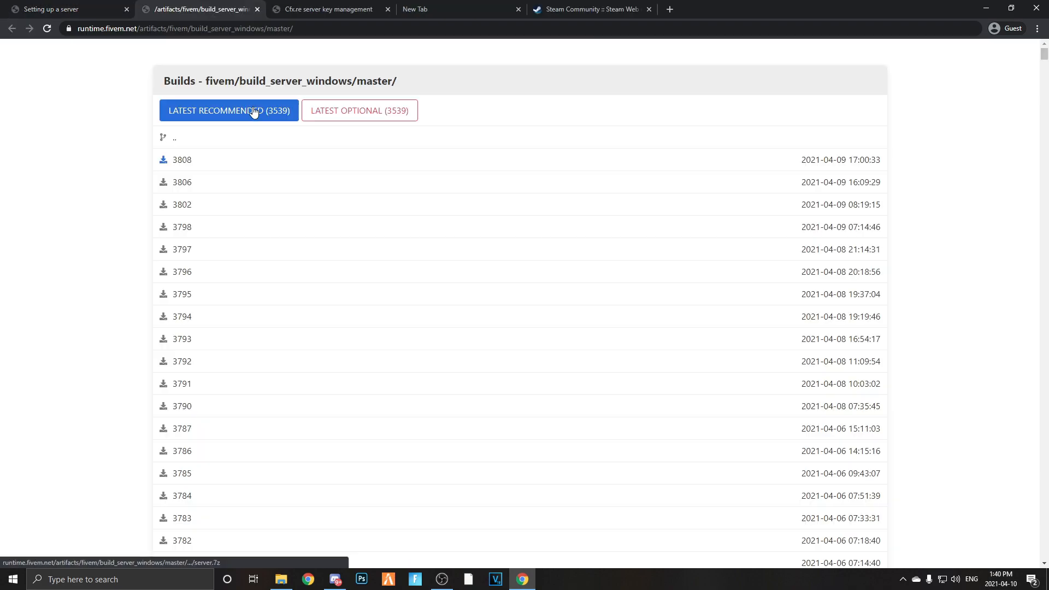
left_click(205, 110)
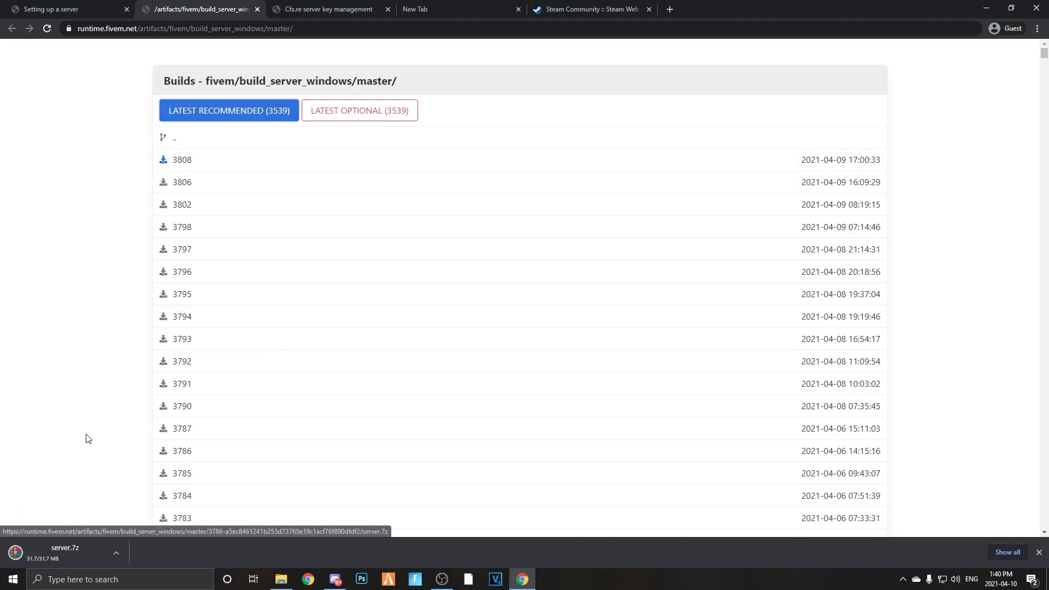
Open the cfx-server-data repository linked in the setup guide and download it as a ZIP
key("ctrl+shift+Tab")
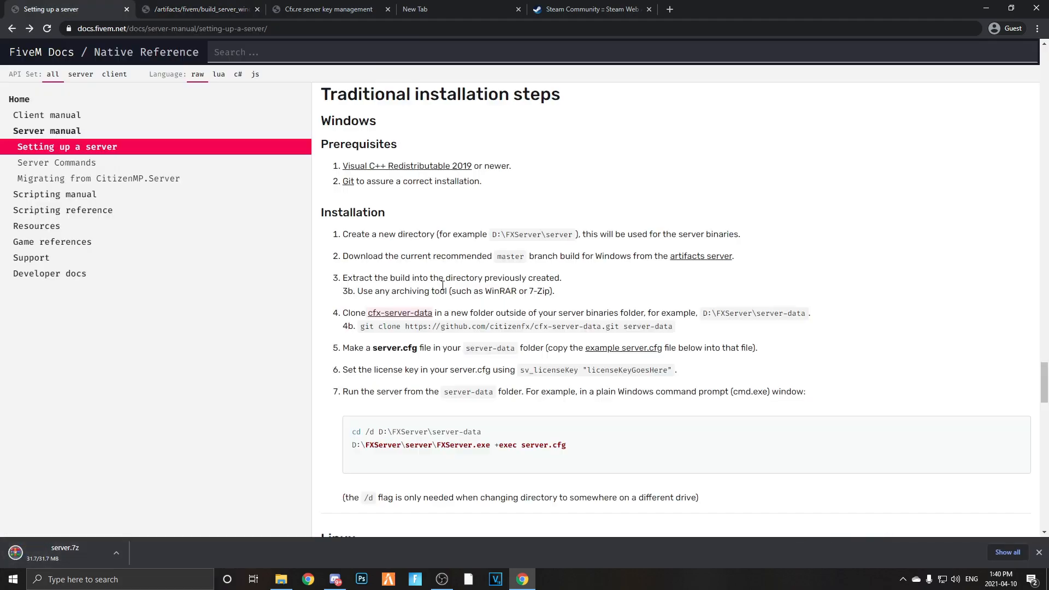
left_click(385, 316)
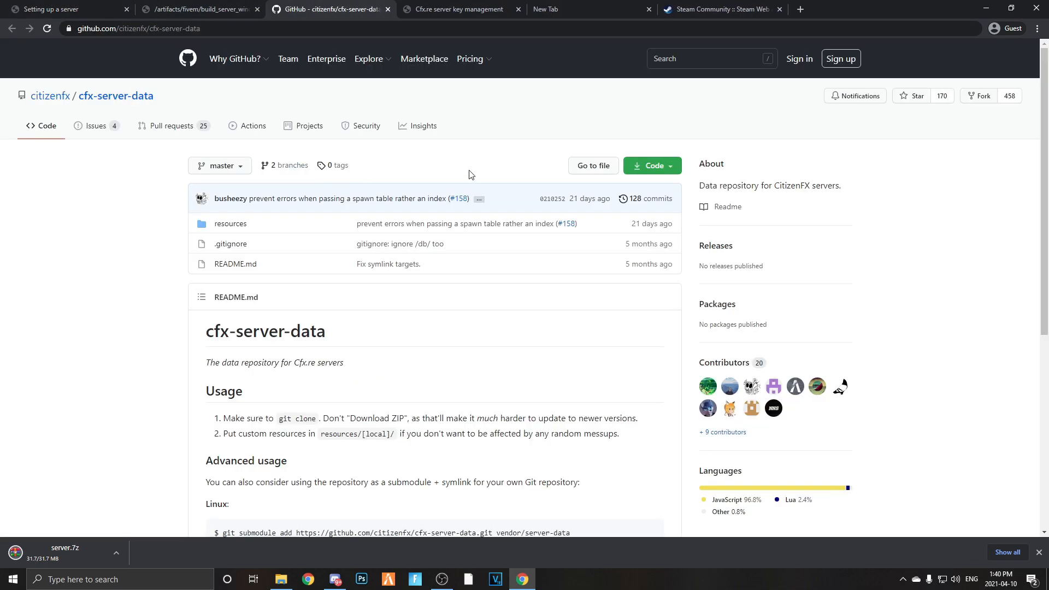
left_click(651, 165)
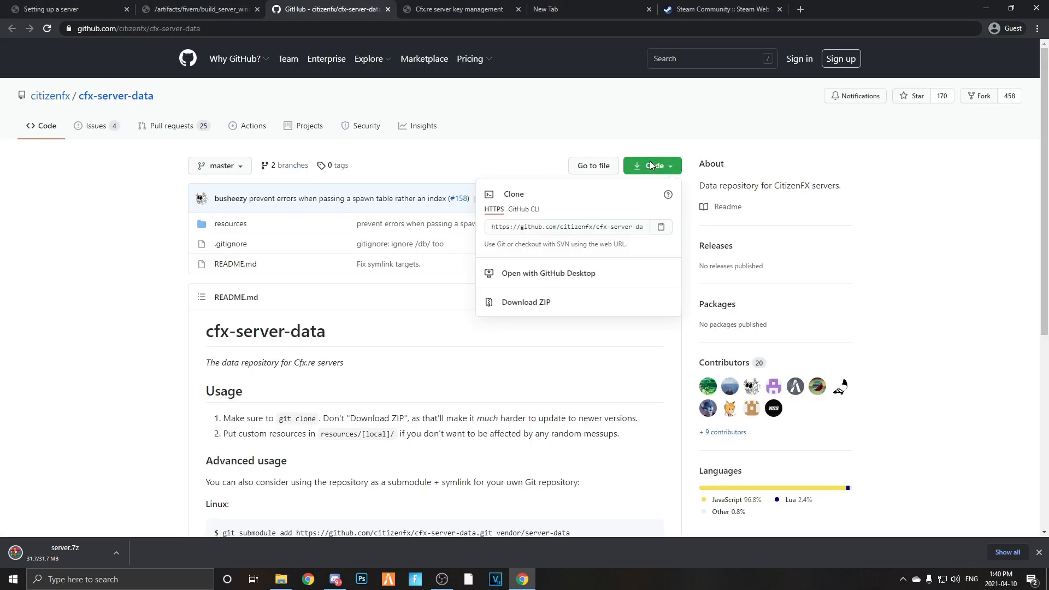
left_click(533, 304)
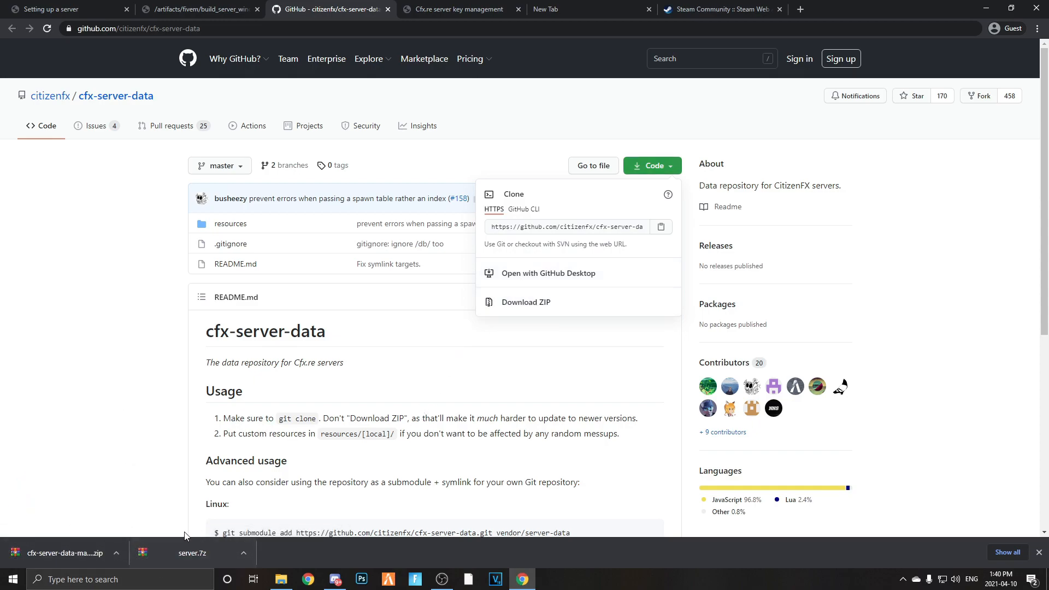
Look over the available versions on the WinRAR download page and close the page
left_click(218, 9)
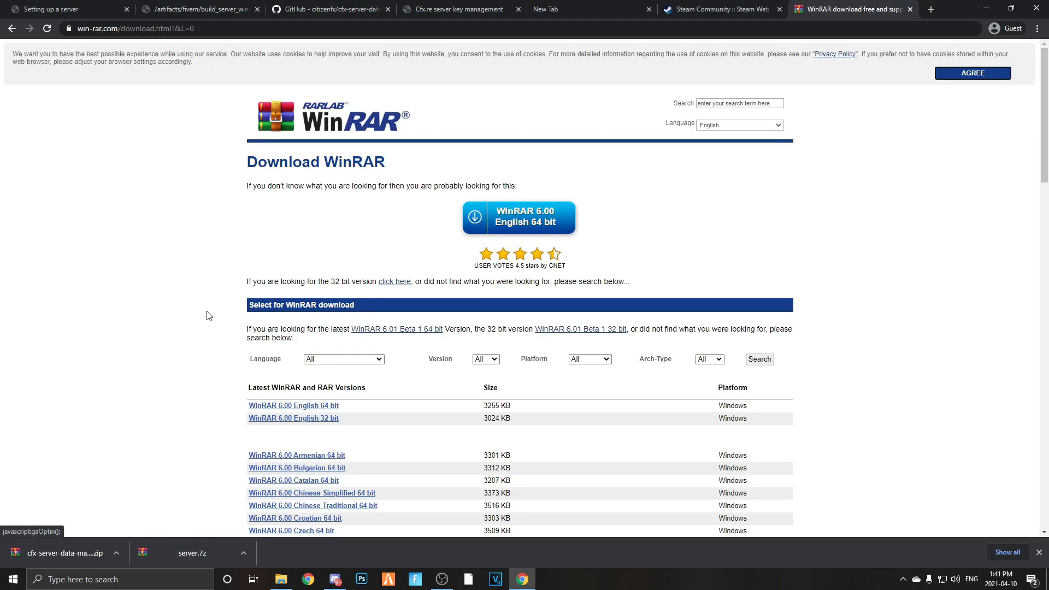
scroll(191, 258, "down", 2)
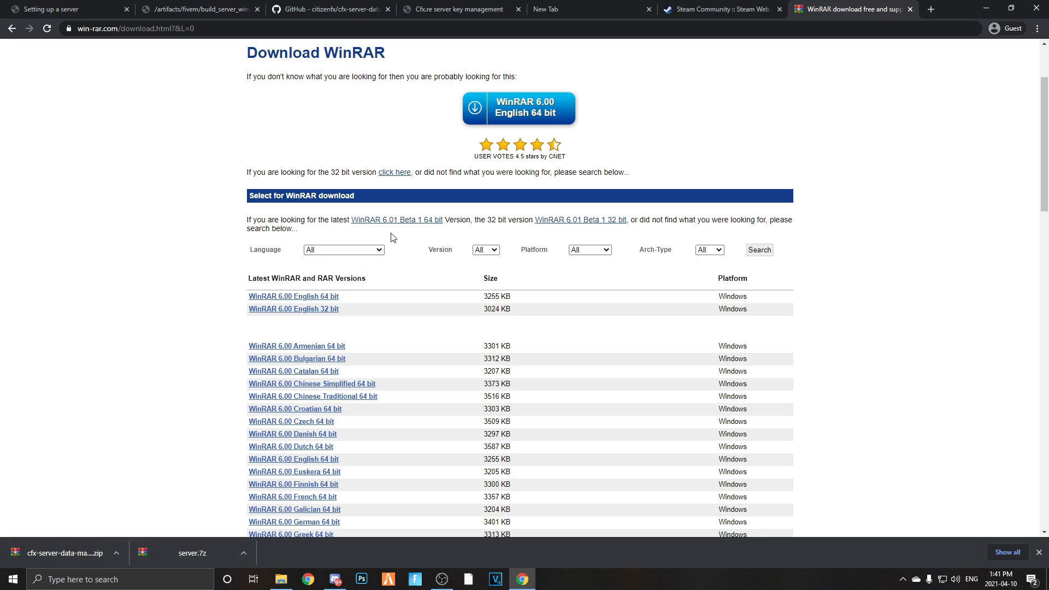
left_click(911, 9)
Open the downloaded server.7z and cfx-server-data-master.zip archives and browse the zip's cfx-server-data-master folder and its resources
left_click(174, 551)
left_click(57, 555)
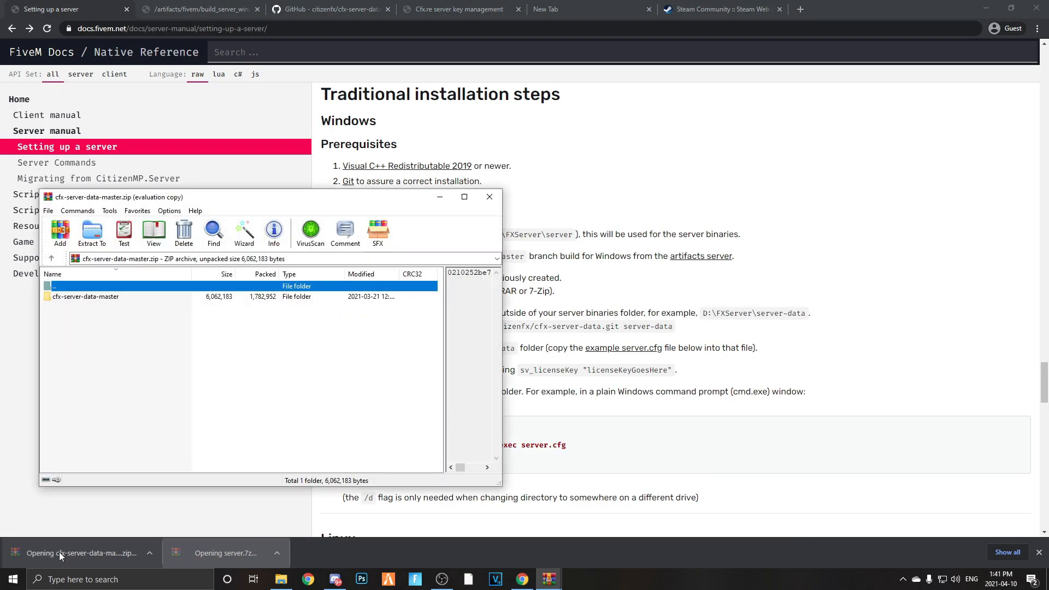
double_click(76, 297)
left_click(612, 257)
left_click(355, 300)
double_click(157, 287)
double_click(72, 298)
double_click(73, 297)
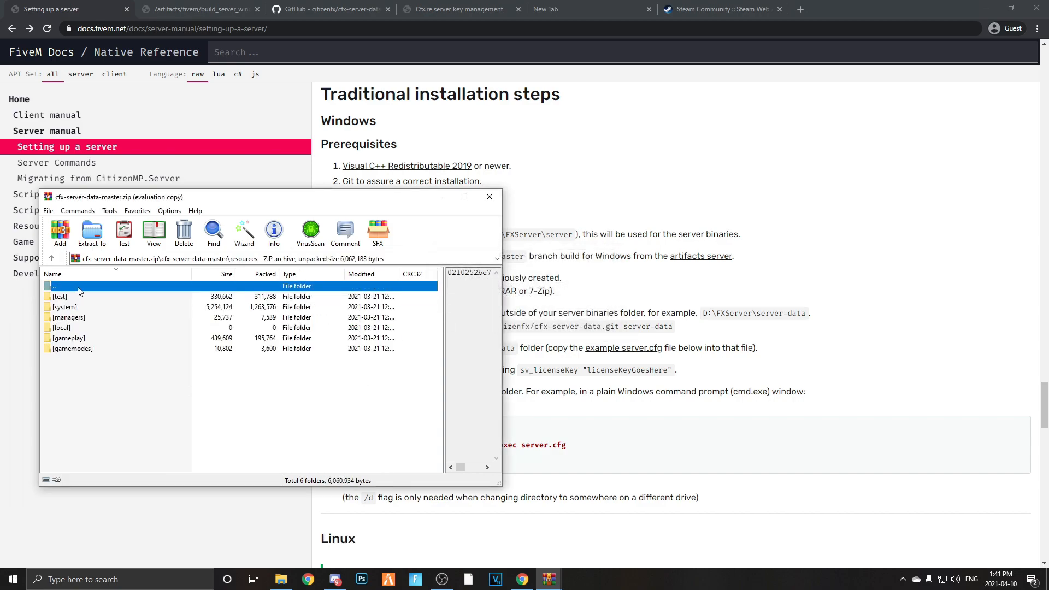
double_click(79, 289)
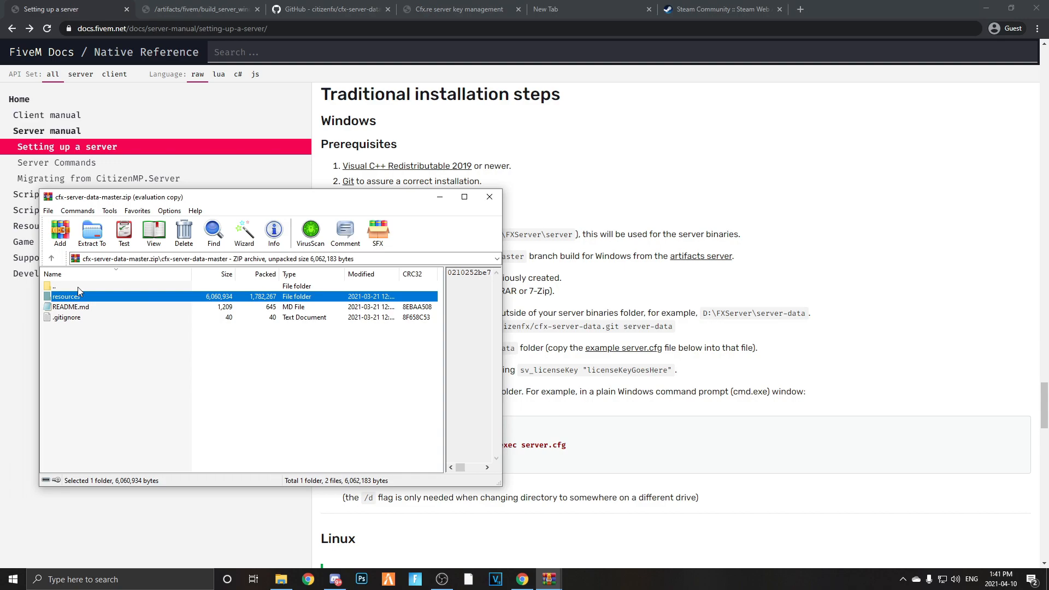
Delete README.md and .gitignore from the cfx-server-data-master folder inside the zip archive
left_click_drag(76, 333, 74, 309)
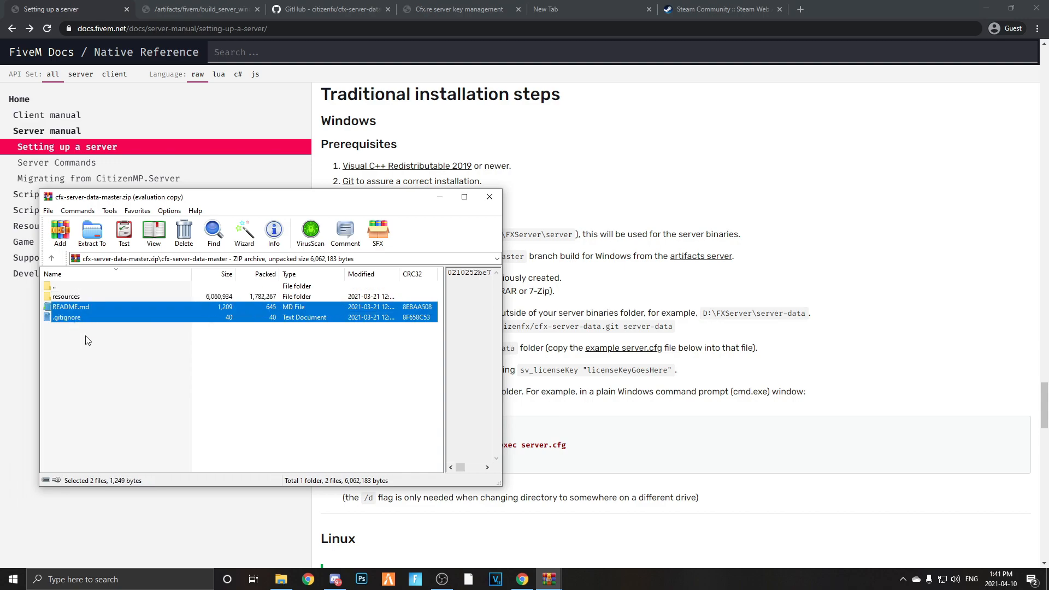
key("Delete")
key("Return")
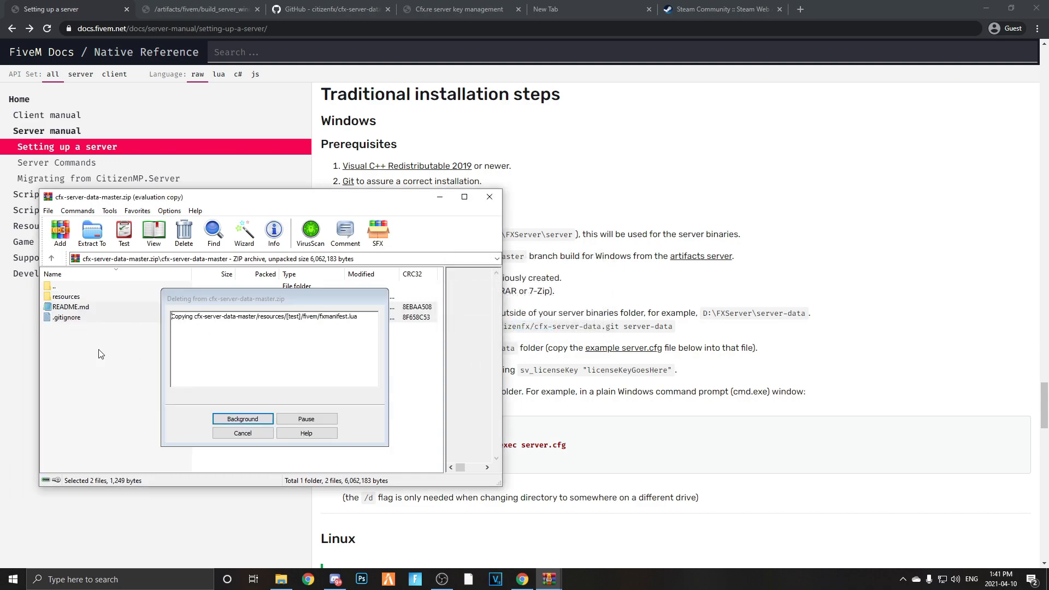
Extract the cfx-server-data-master folder from the zip into the FXServer folder and close that archive
double_click(78, 286)
right_click(78, 300)
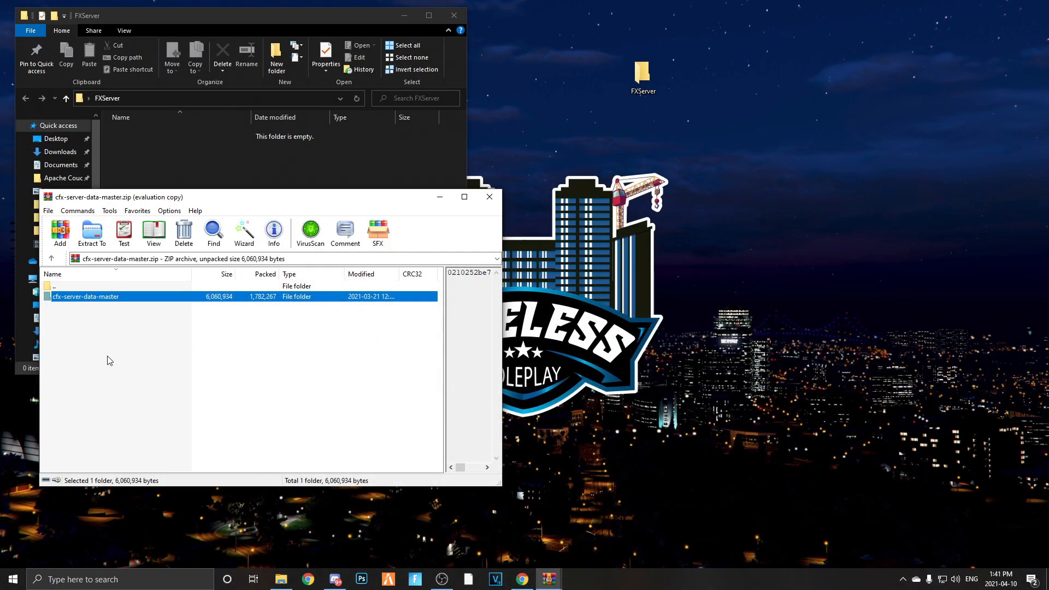
left_click_drag(113, 299, 146, 168)
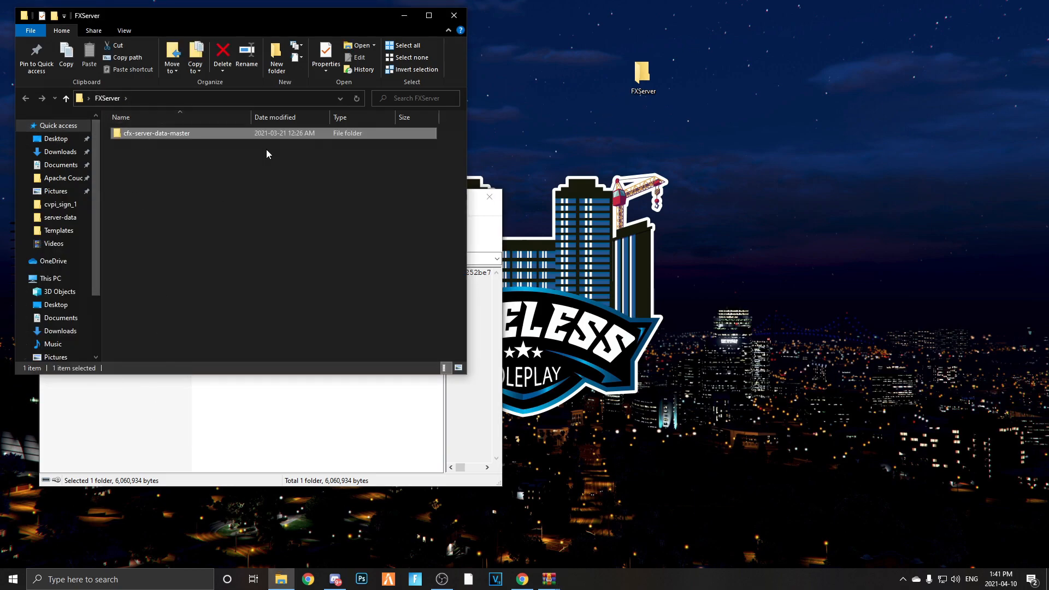
left_click(207, 422)
left_click(490, 198)
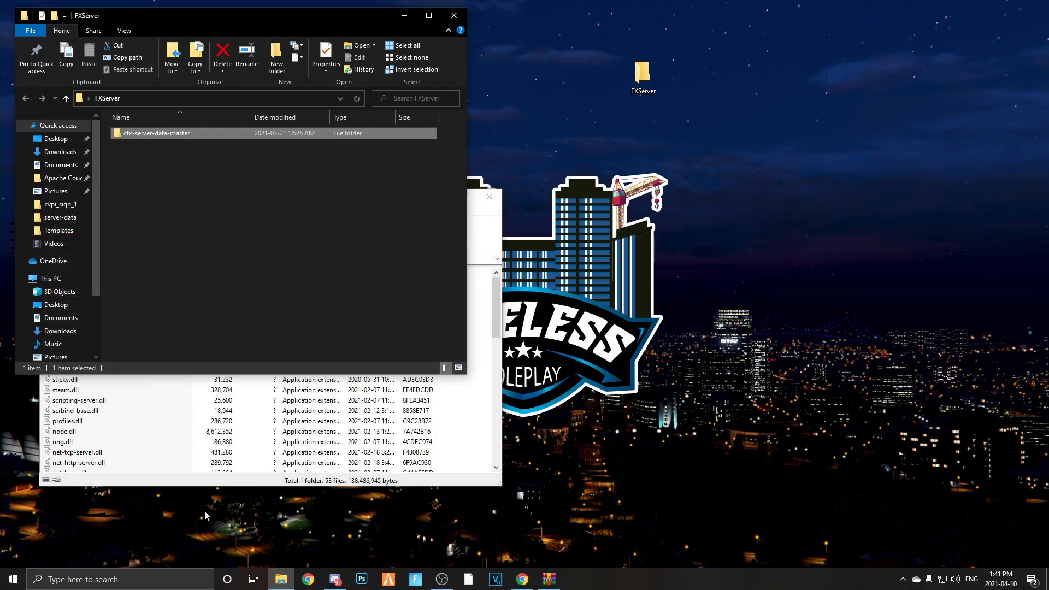
Extract the entire contents of server.7z into the FXServer folder
left_click(476, 454)
key("ctrl+a")
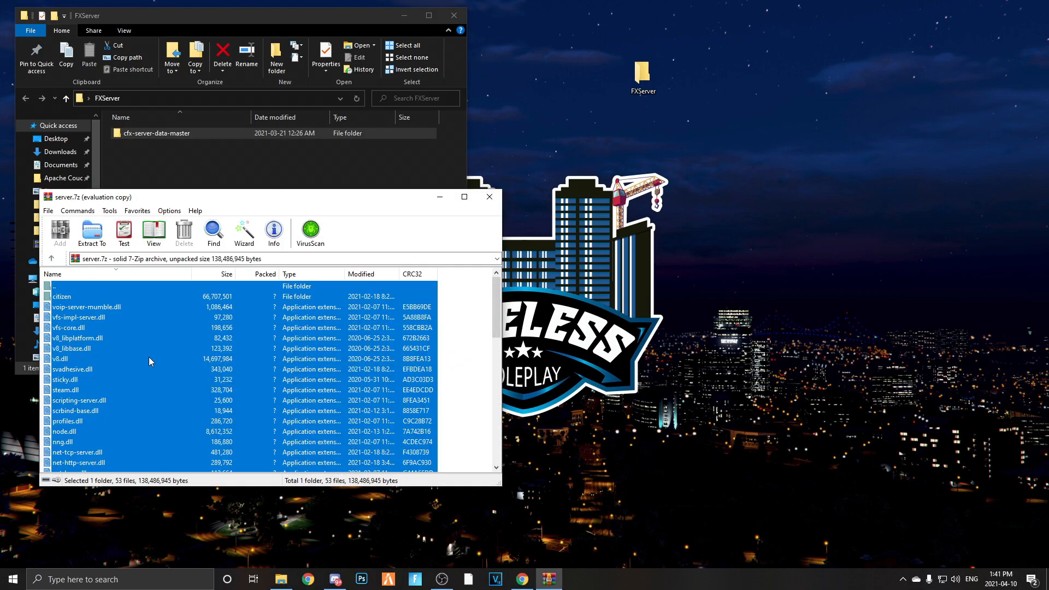
left_click_drag(183, 157, 184, 156)
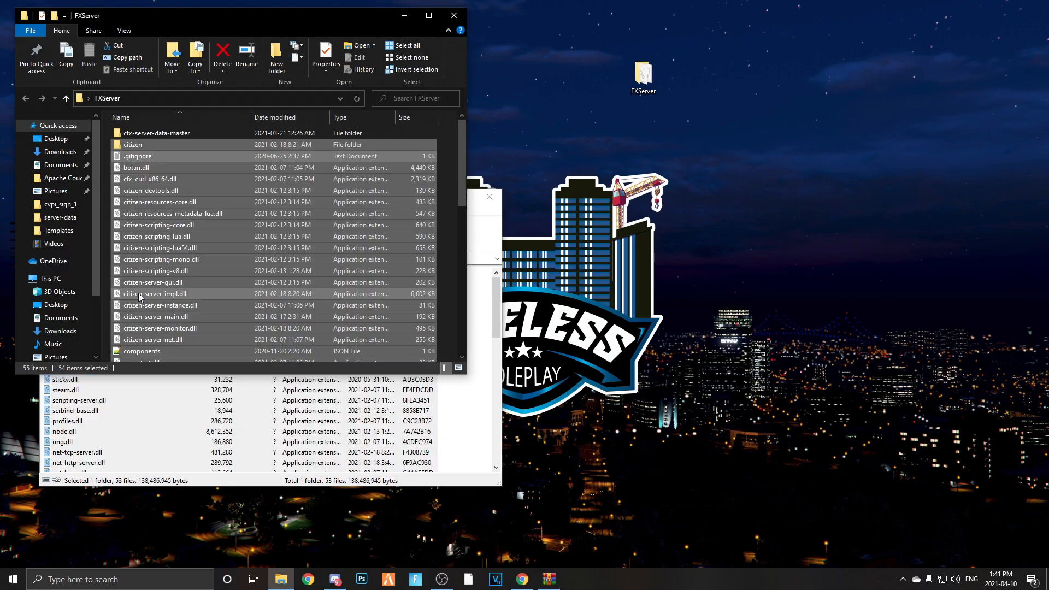
left_click(244, 268)
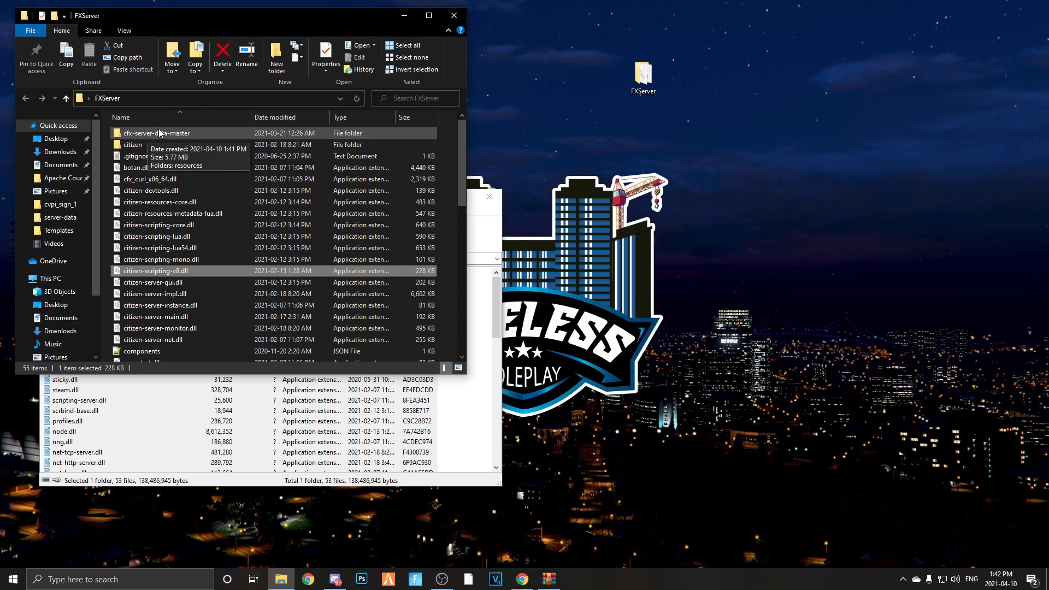
Rename the cfx-server-data-master folder to server-data, open it and close the remaining archive window
right_click(146, 131)
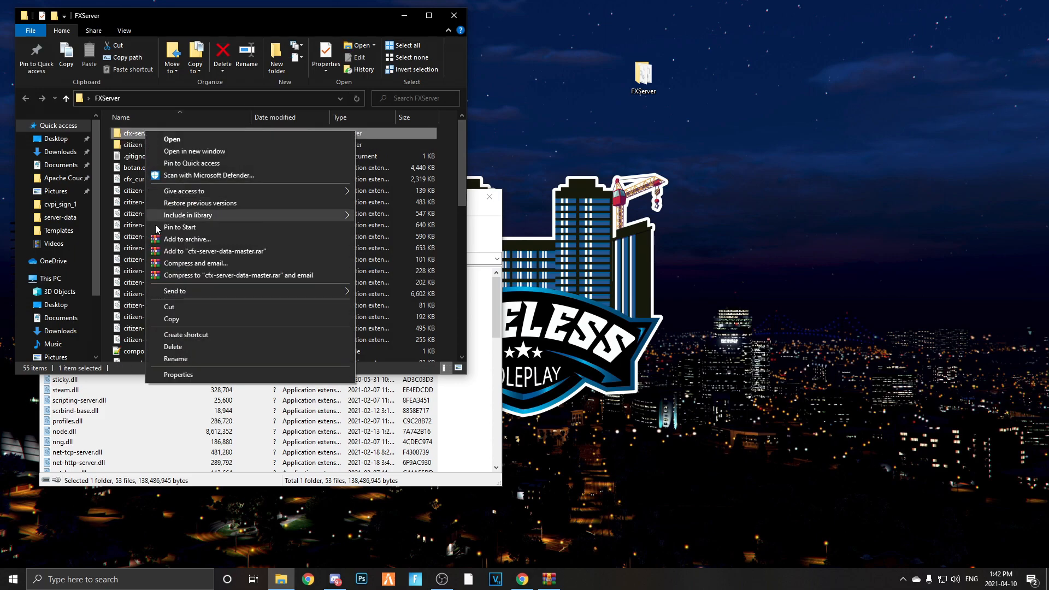
left_click(176, 359)
key("End")
key("BackSpace")
key("BackSpace")
key("BackSpace")
key("BackSpace")
key("BackSpace")
key("BackSpace")
key("BackSpace")
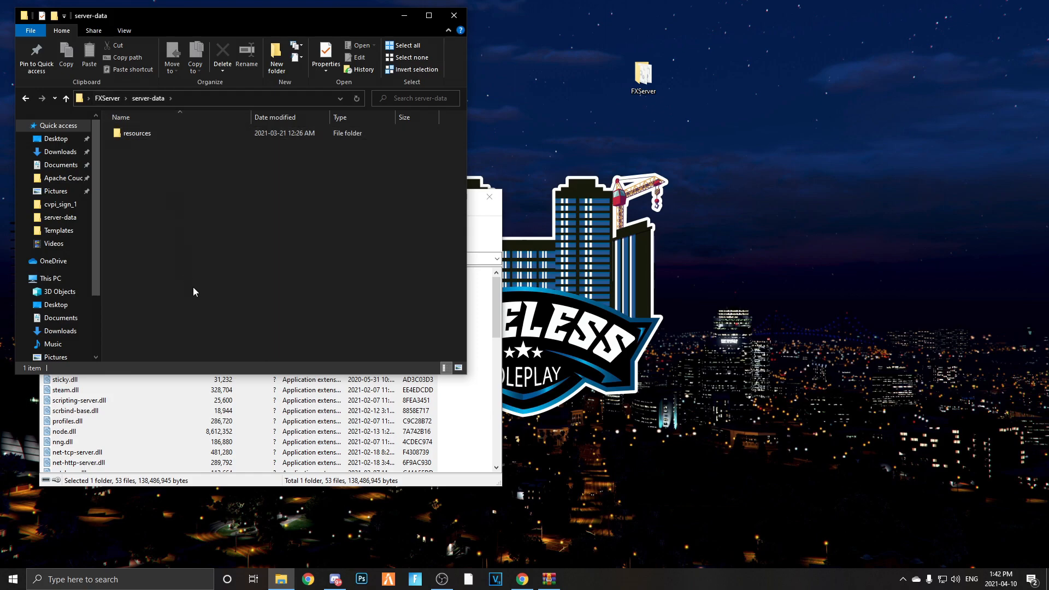
left_click(499, 197)
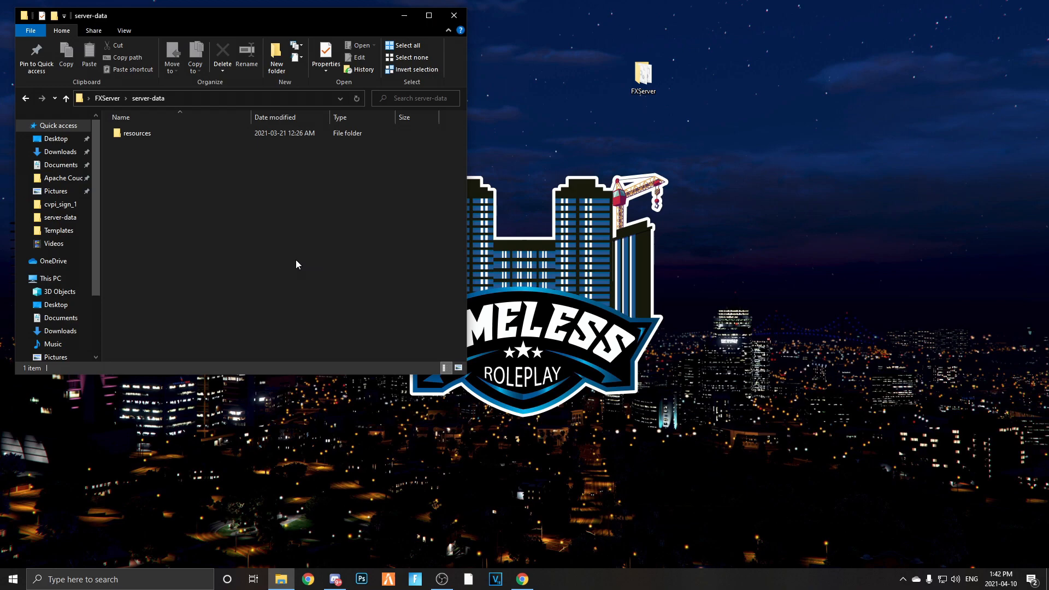
Create a new text document in the server-data folder, keeping its default name
right_click(260, 244)
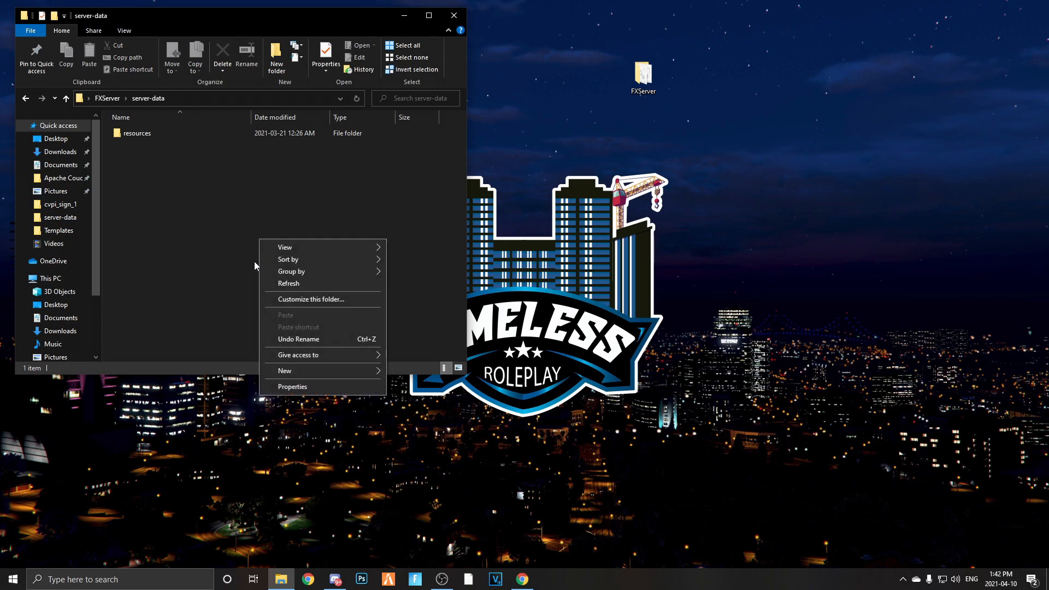
mouse_move(268, 371)
right_click(186, 248)
mouse_move(225, 377)
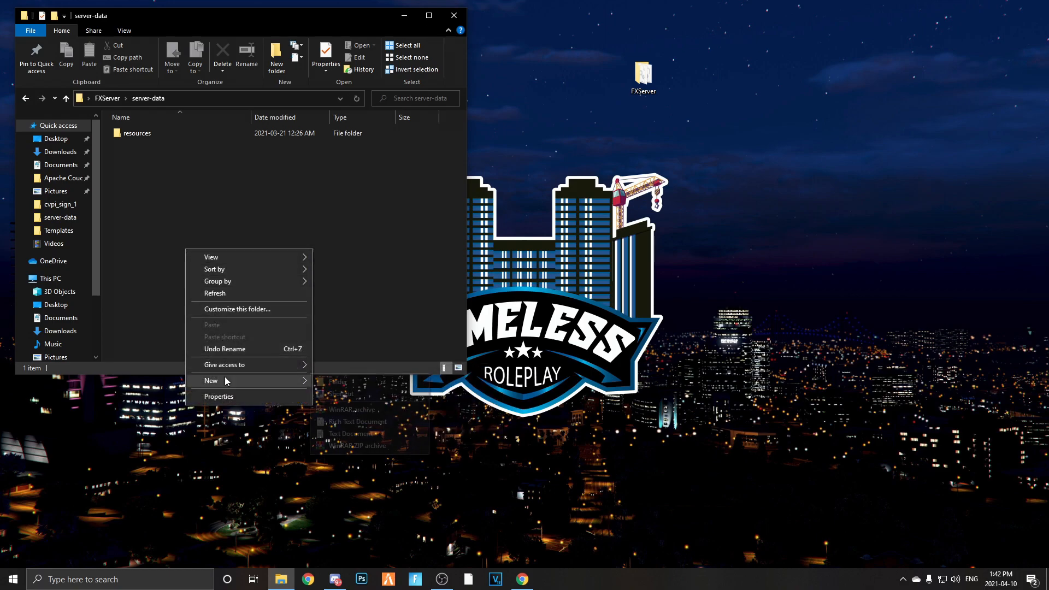
left_click(342, 434)
left_click(186, 222)
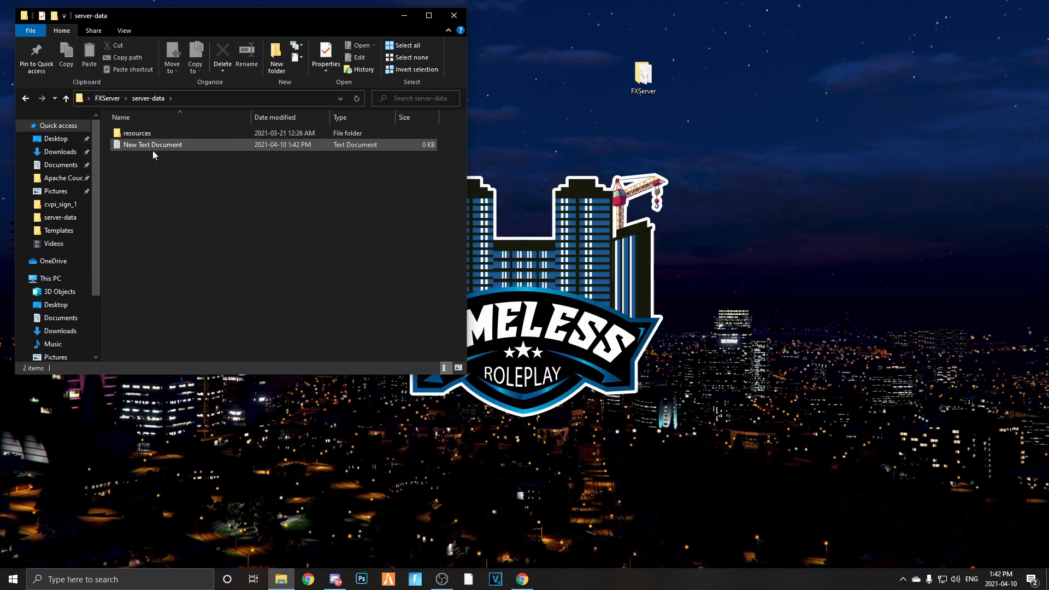
Open the new text document in Notepad and save it as server.cfg with the file type All Files
double_click(153, 148)
left_click(132, 154)
left_click(143, 214)
type("server.cfg")
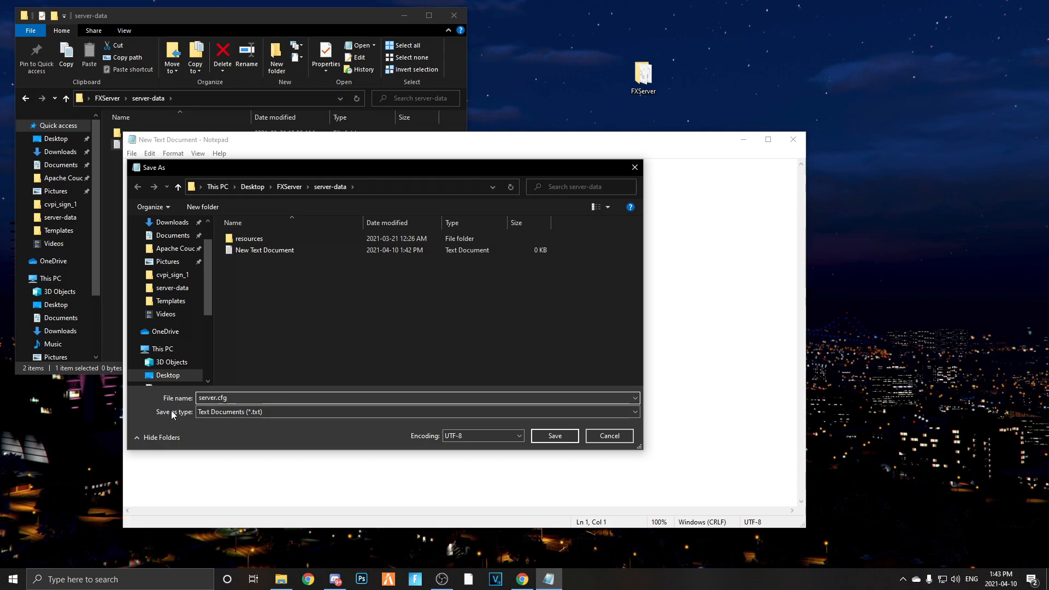
left_click(212, 412)
left_click(355, 430)
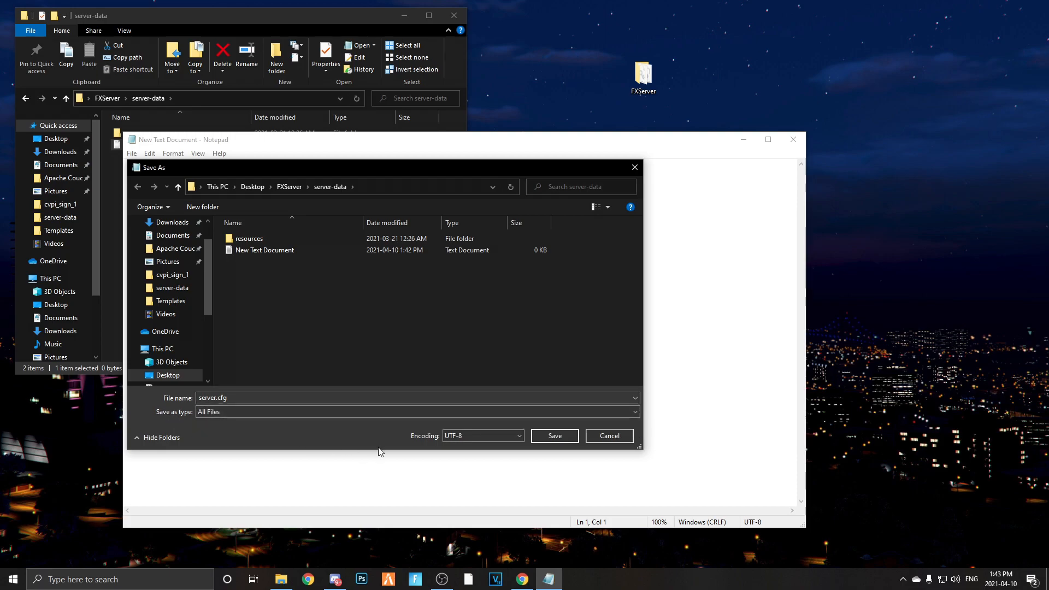
left_click(555, 436)
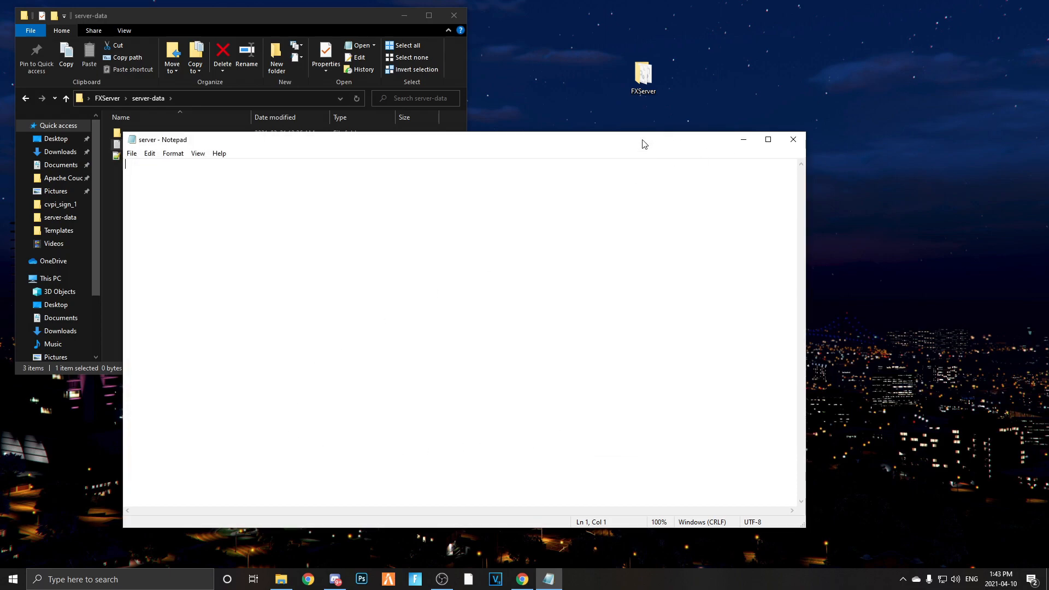
Save the blank document as server.bat in the server-data folder with the file type All Files, and close Notepad
left_click_drag(647, 142, 820, 195)
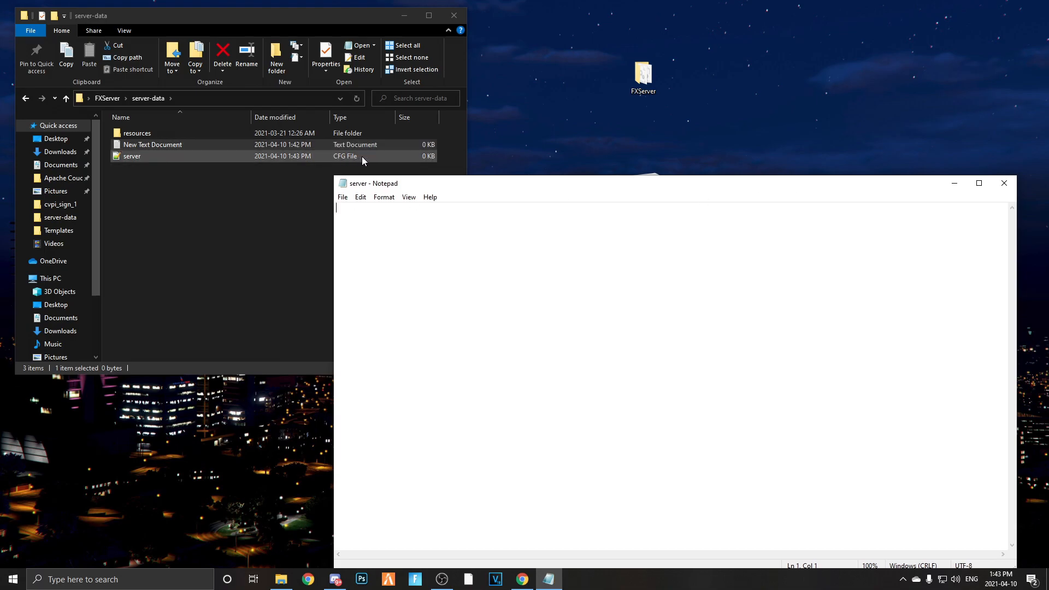
left_click_drag(452, 188, 303, 171)
left_click(199, 182)
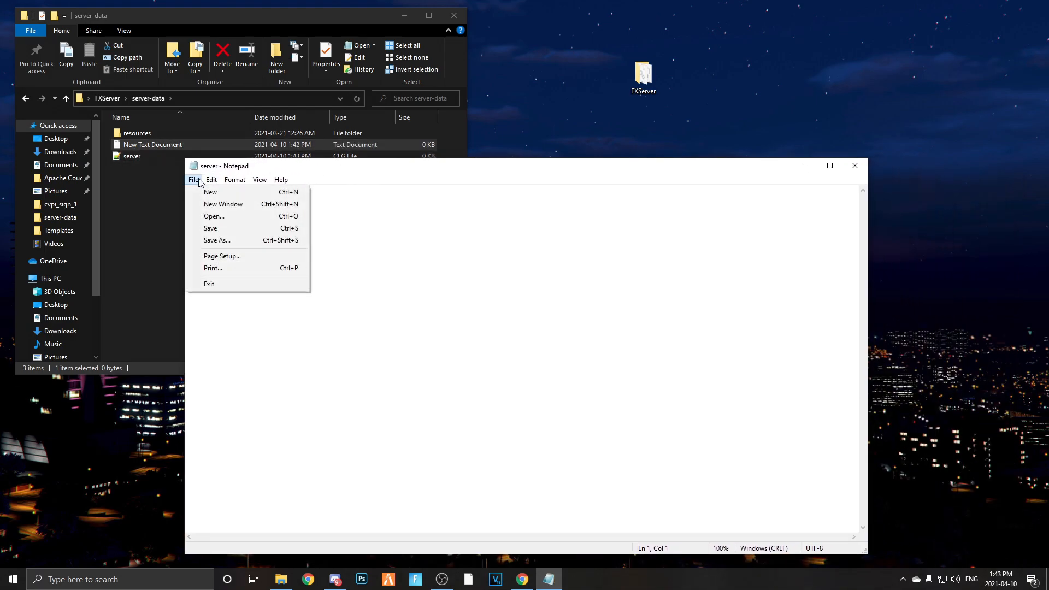
left_click(211, 241)
left_click(318, 438)
left_click(295, 463)
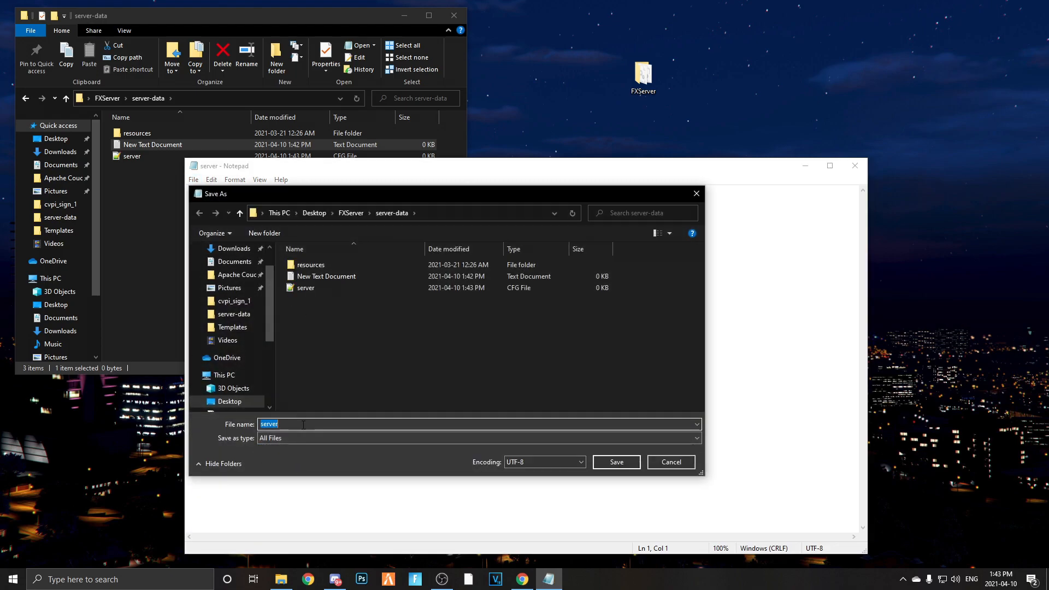
left_click(303, 425)
type("b")
key("BackSpace")
type(".b")
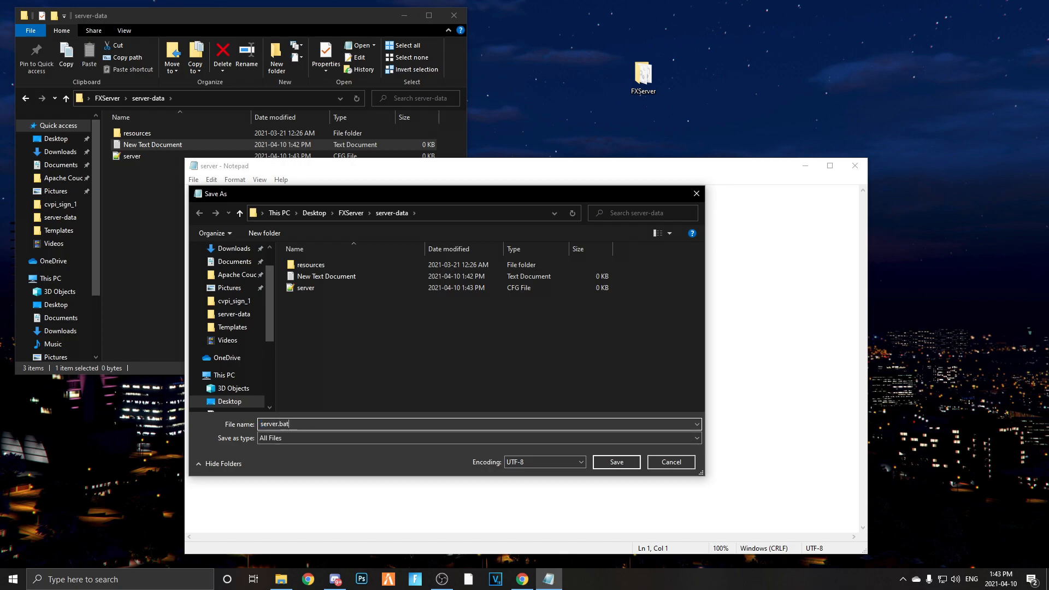
type("at")
key("Return")
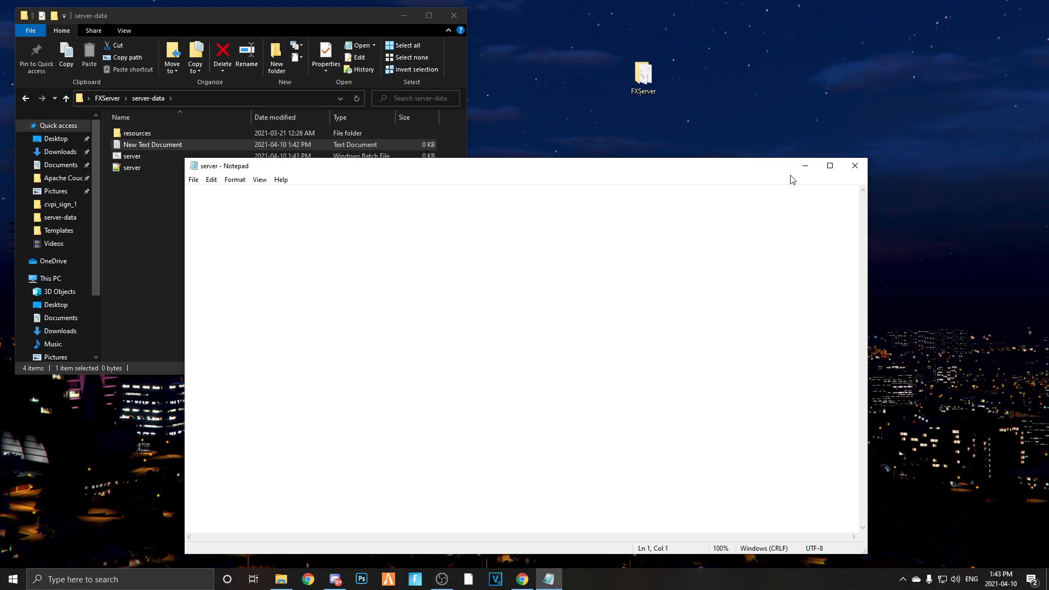
left_click(855, 166)
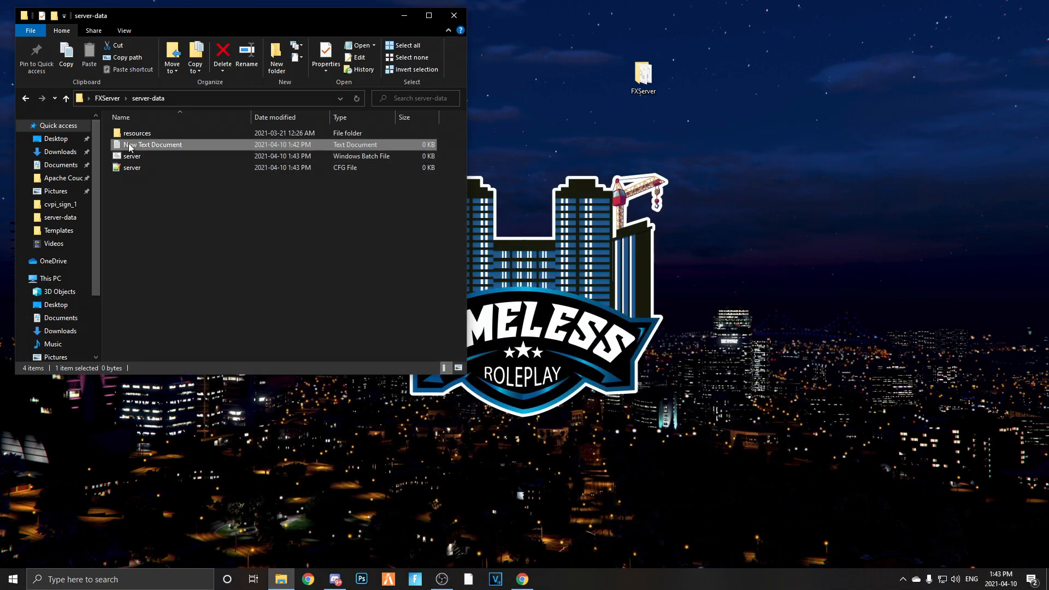
Delete the New Text Document from the server-data folder and open the server batch file in Notepad++
key("Delete")
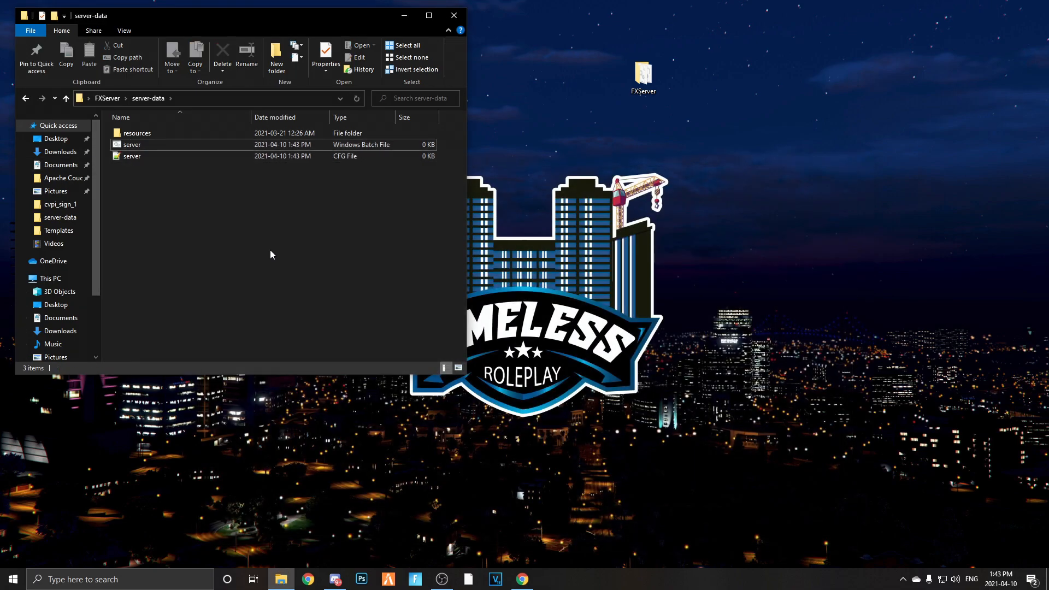
right_click(155, 141)
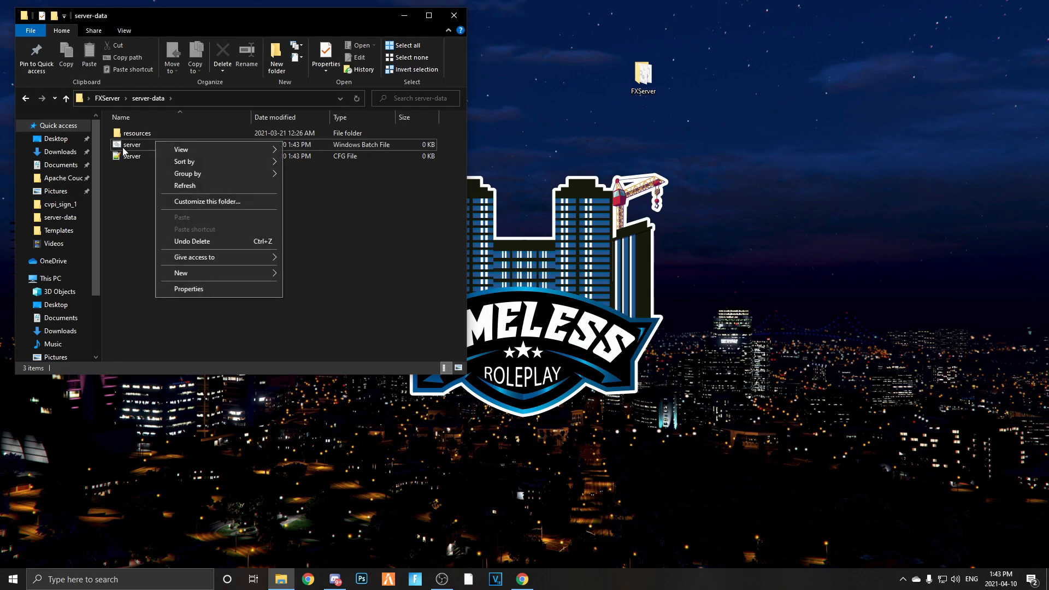
left_click(137, 213)
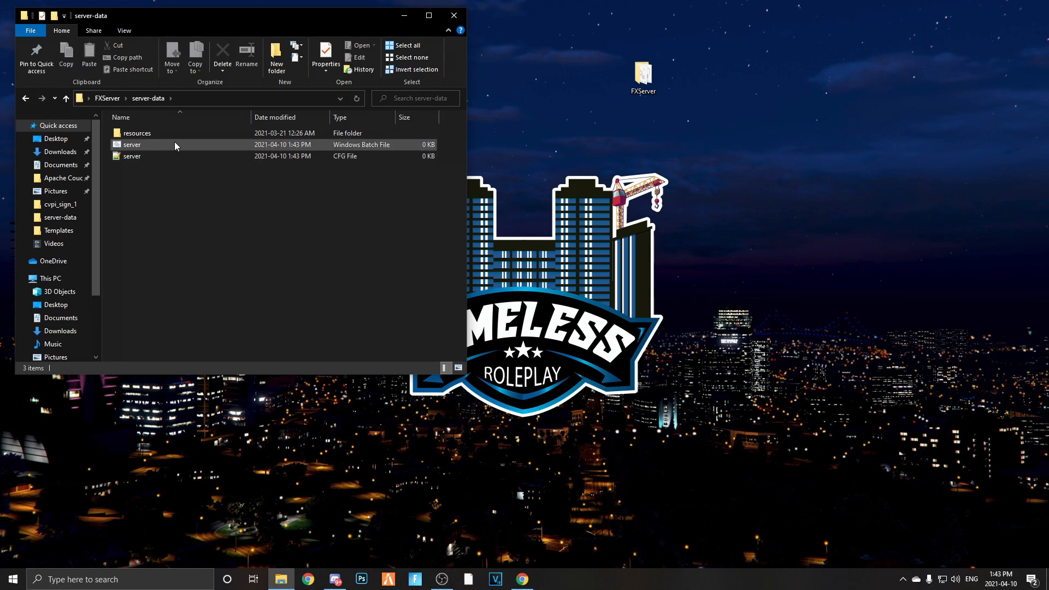
right_click(149, 140)
right_click(143, 143)
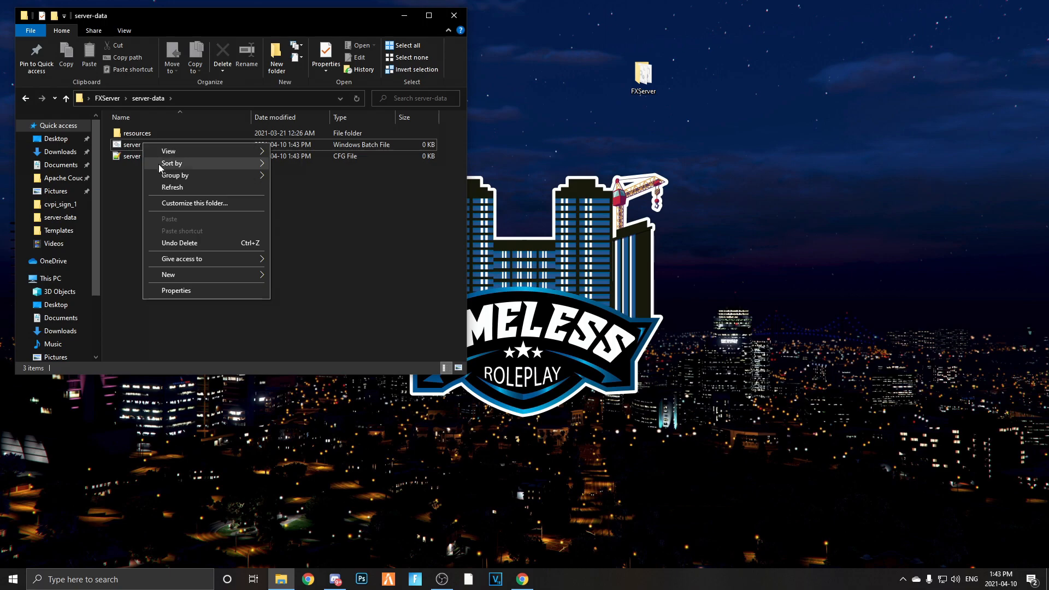
right_click(133, 145)
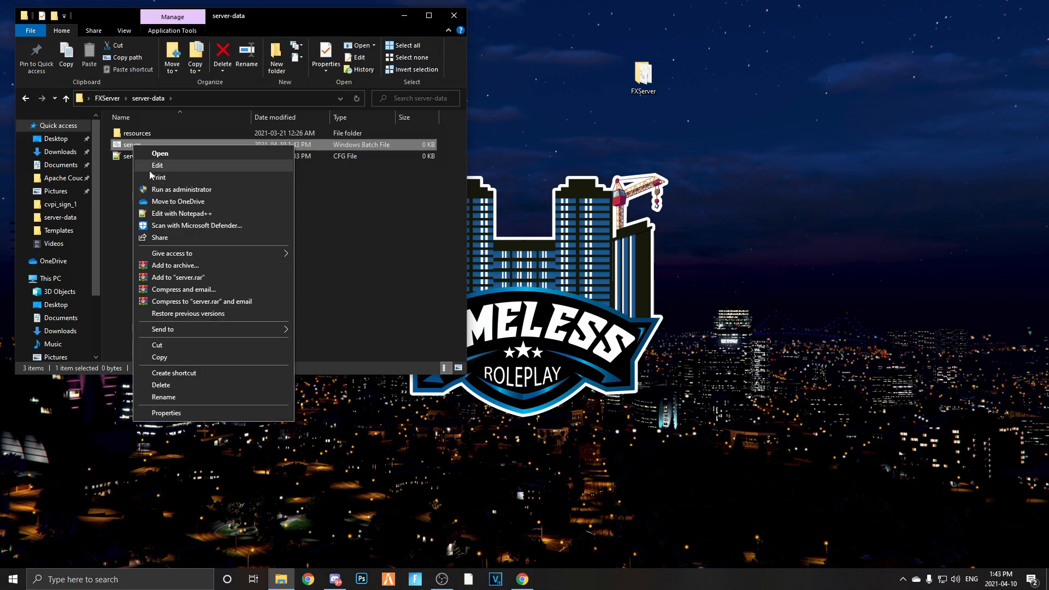
left_click(175, 213)
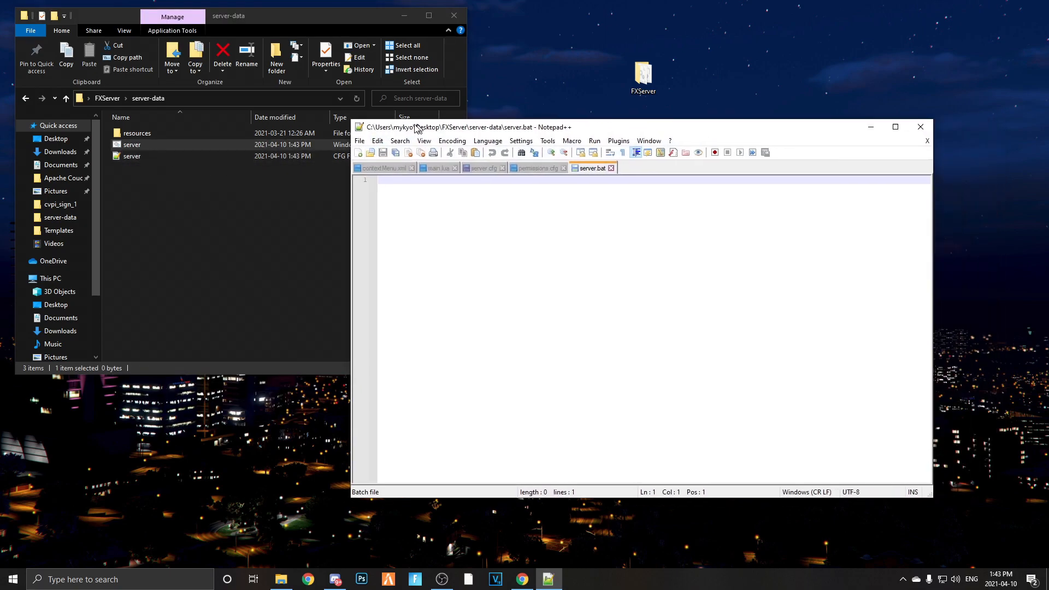
left_click_drag(416, 128, 485, 71)
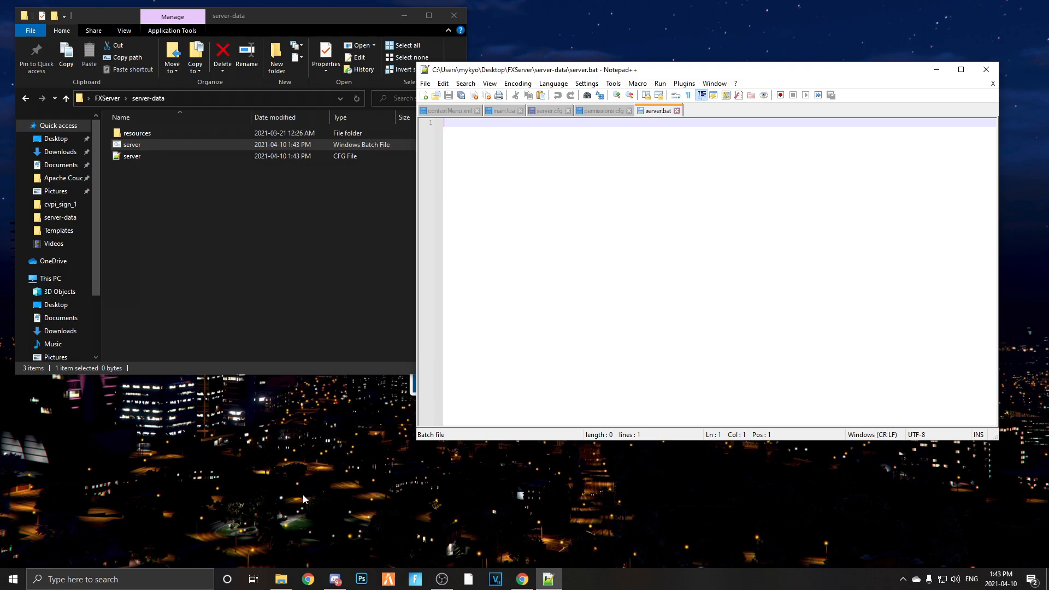
Copy the two Windows launch command lines from step 7 of the FiveM setup docs in the browser and paste them into server.bat
left_click(523, 579)
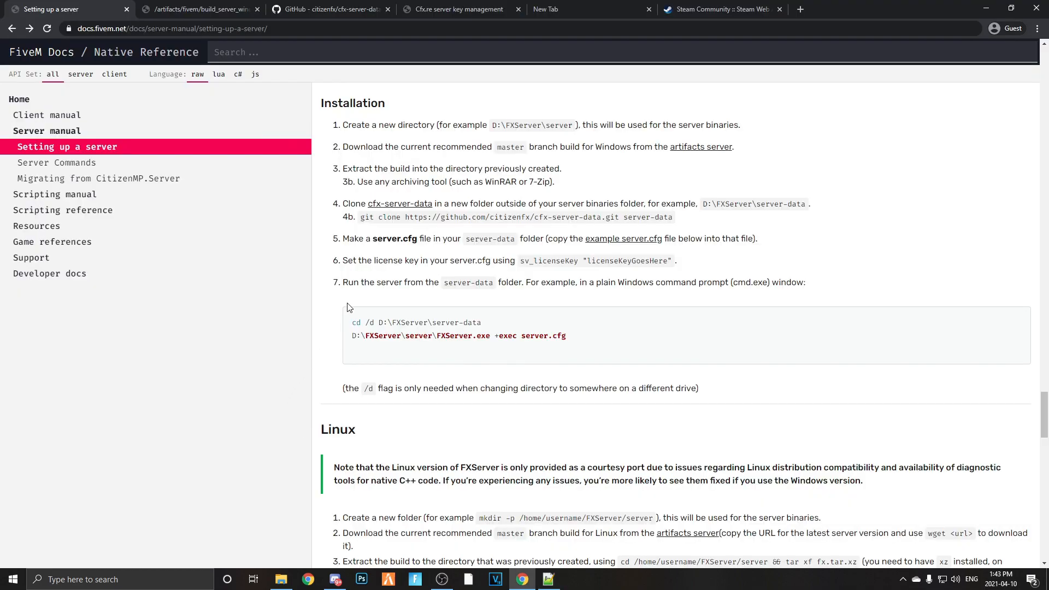
left_click_drag(349, 282, 429, 282)
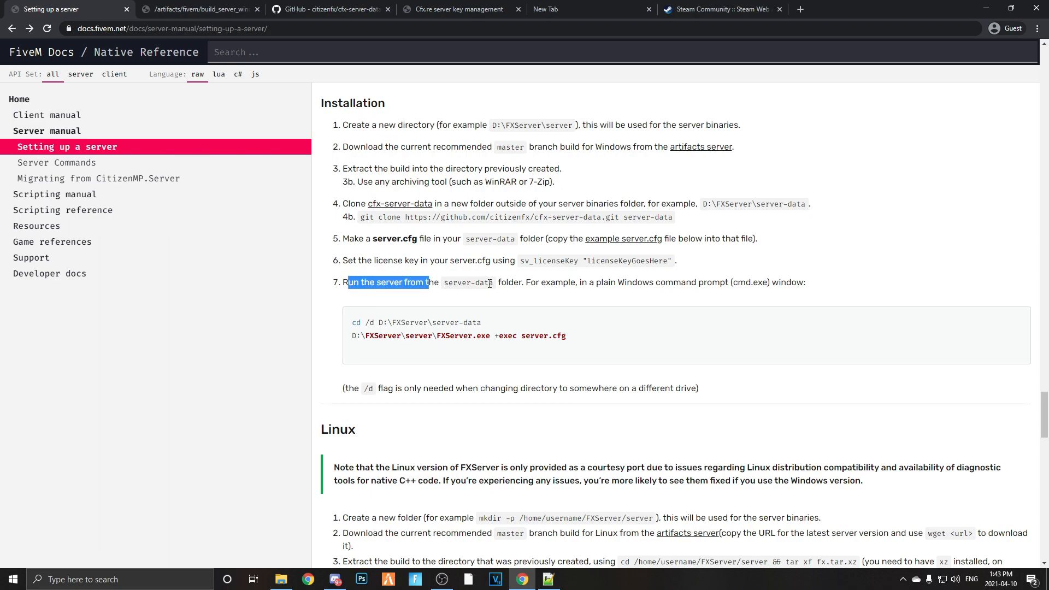
left_click_drag(588, 282, 709, 283)
left_click(636, 318)
left_click_drag(579, 346, 356, 322)
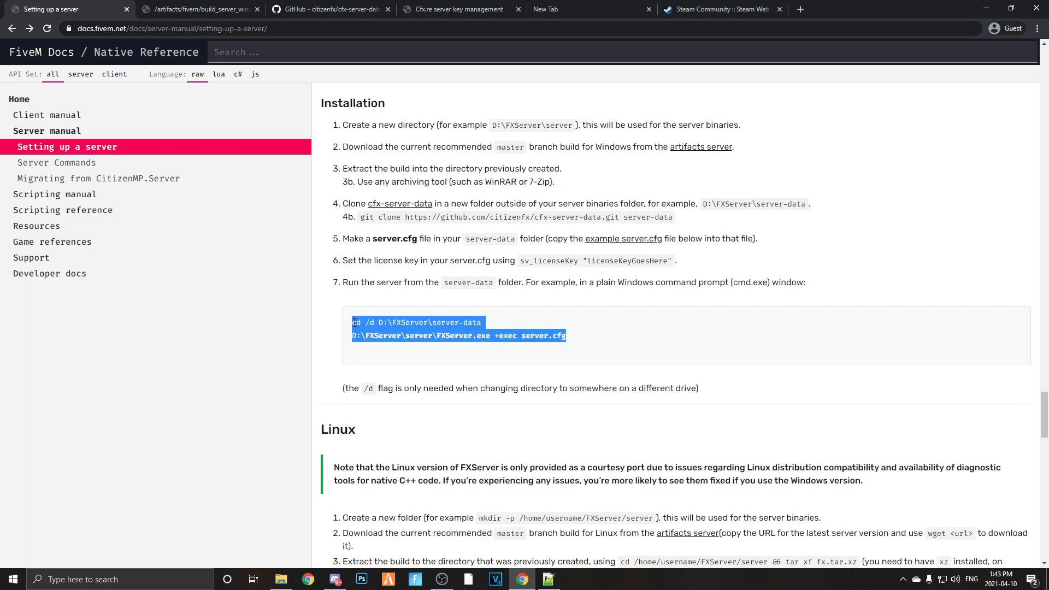
right_click(356, 322)
left_click(377, 330)
left_click(986, 9)
right_click(483, 138)
left_click(484, 162)
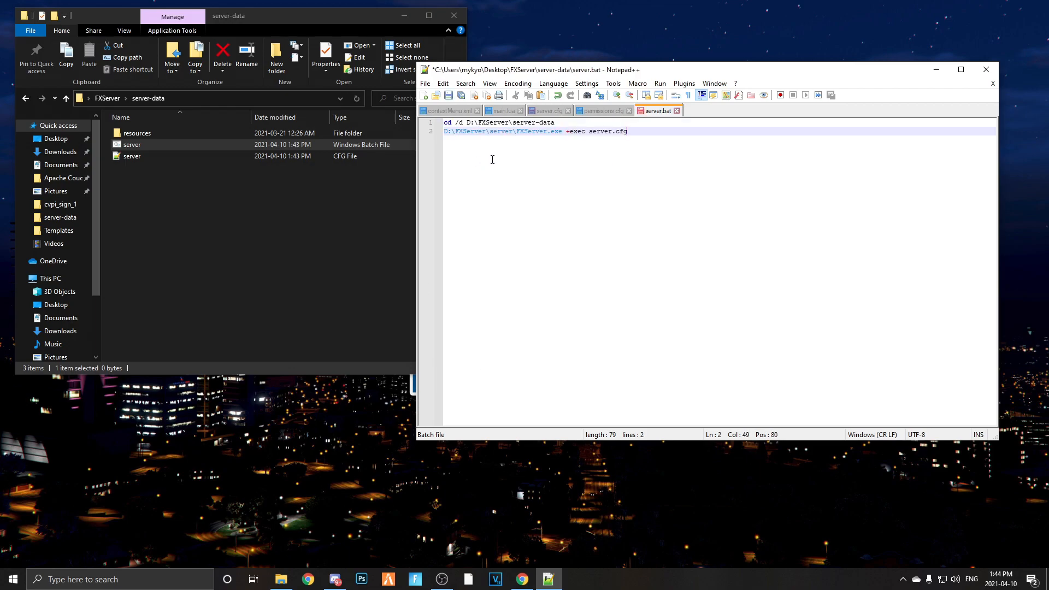
Replace the path in the cd line with the actual path of the server-data folder and remove the /d flag
left_click_drag(460, 74, 510, 39)
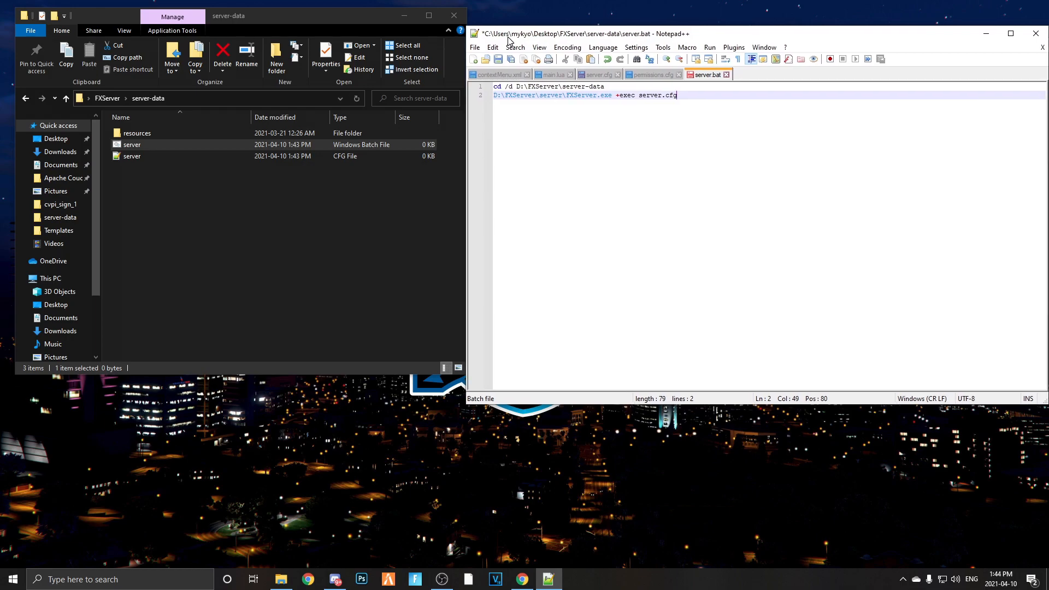
left_click(235, 101)
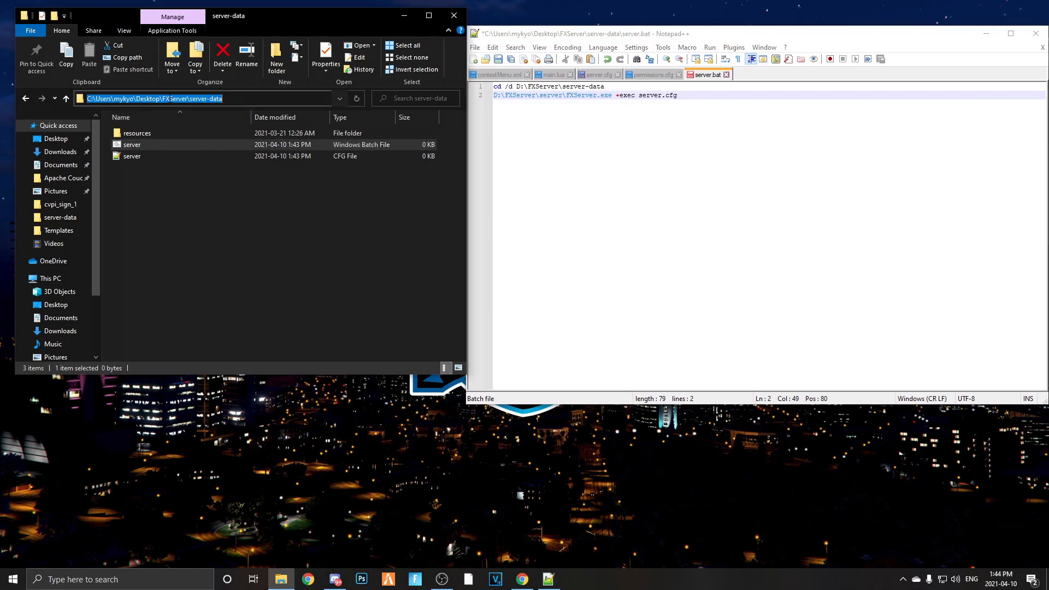
right_click(180, 98)
left_click(219, 140)
left_click_drag(517, 86, 640, 83)
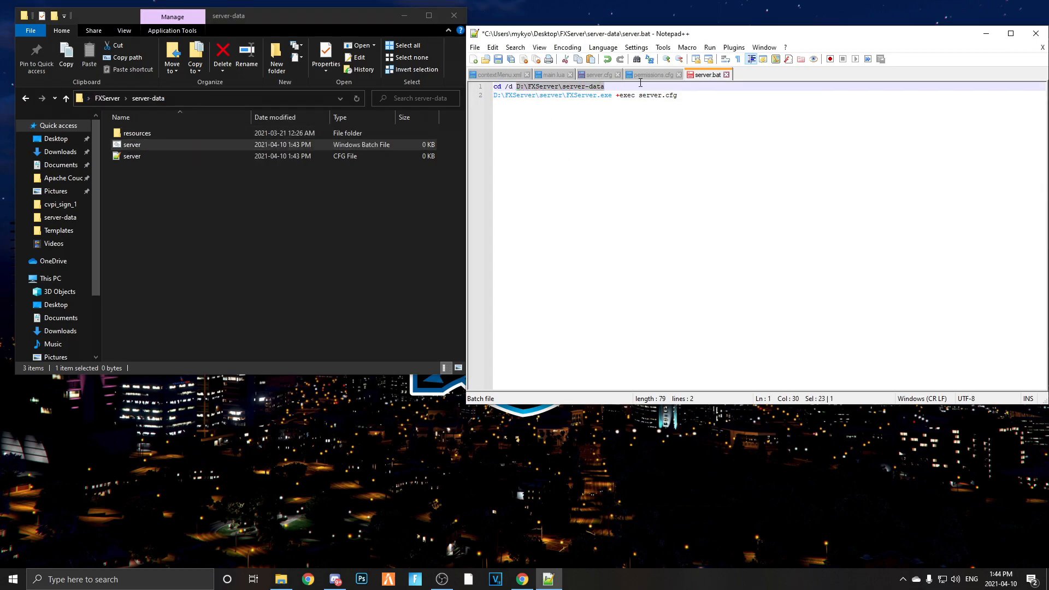
key("ctrl+v")
left_click(513, 87)
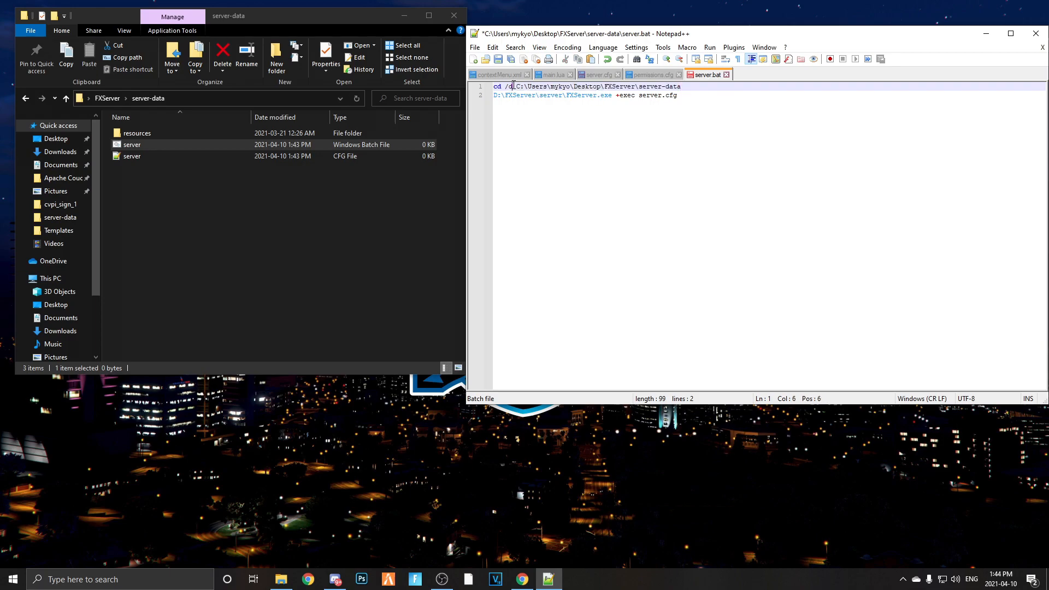
key("BackSpace")
key("BackSpace")
key("BackSpace")
left_click(593, 109)
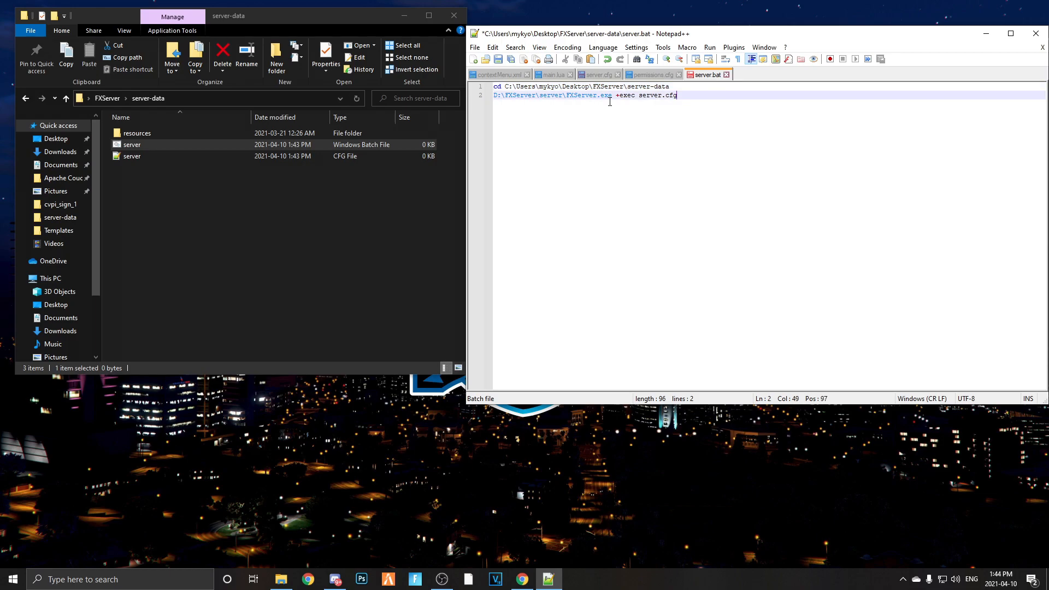
Replace D:\FXServer\server\ before FXServer.exe with the actual path of the desktop FXServer folder, save server.bat and close Notepad++
left_click_drag(493, 96, 567, 96)
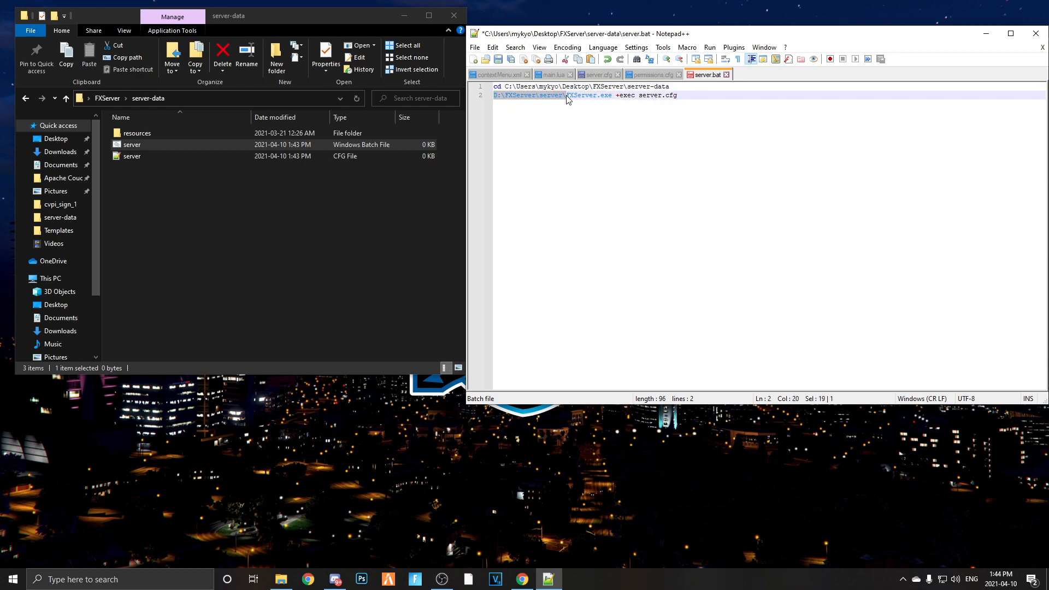
key("ctrl+v")
key("BackSpace")
key("BackSpace")
key("BackSpace")
key("BackSpace")
key("BackSpace")
key("BackSpace")
key("BackSpace")
key("BackSpace")
key("BackSpace")
key("BackSpace")
key("BackSpace")
key("ctrl+s")
key("alt+F4")
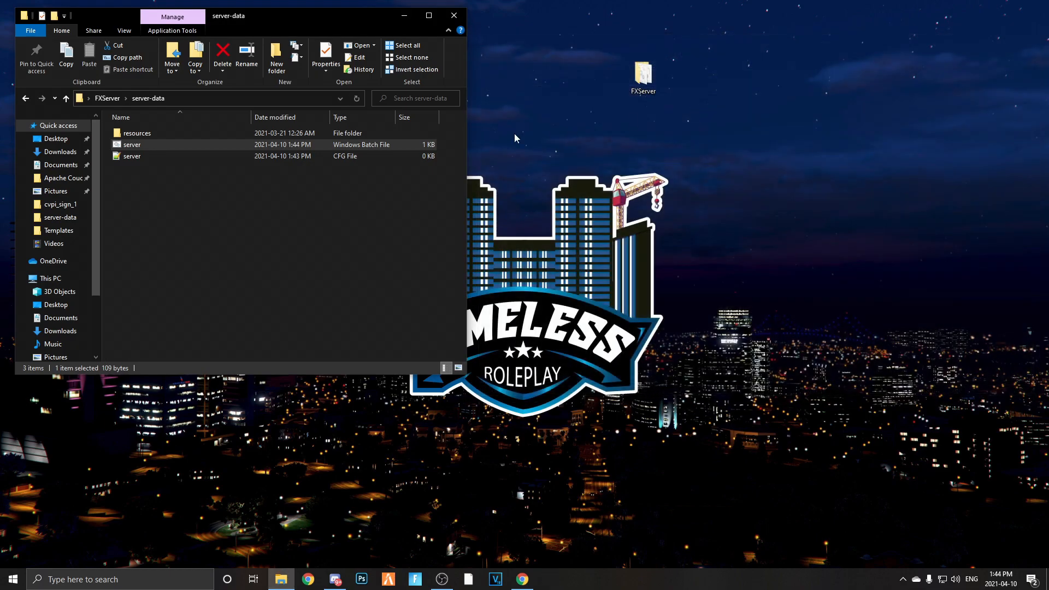
Test-run the server batch file and dismiss its dialog, and open server.cfg in Notepad++
double_click(172, 145)
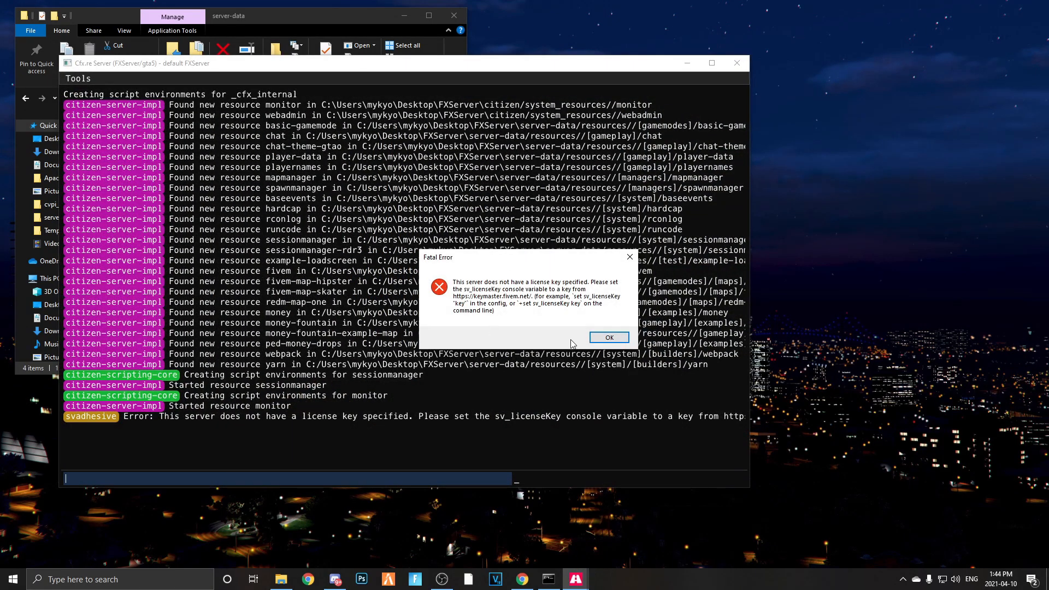
left_click(627, 262)
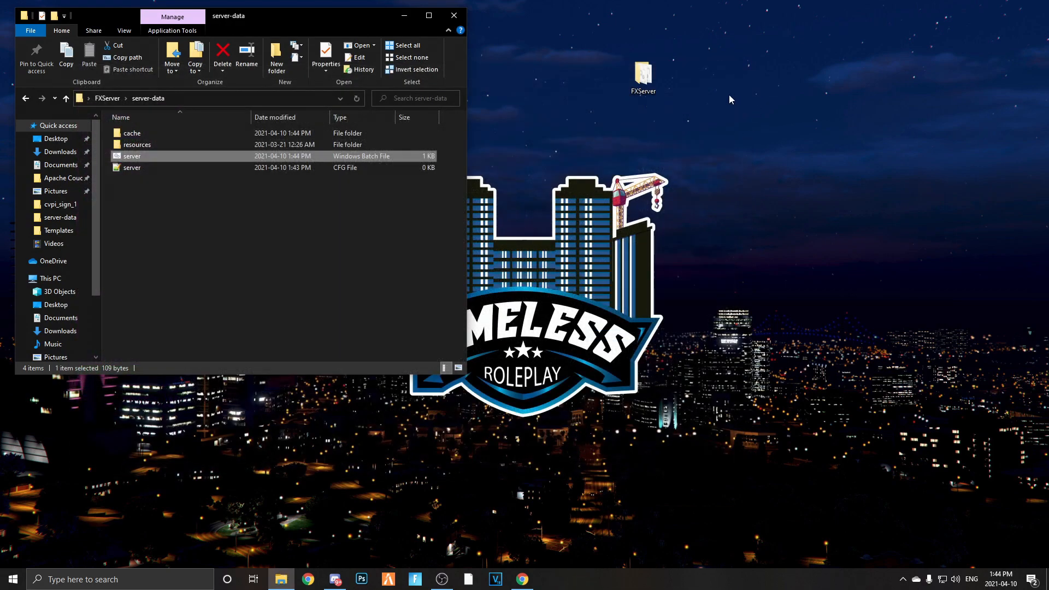
right_click(138, 169)
left_click(164, 202)
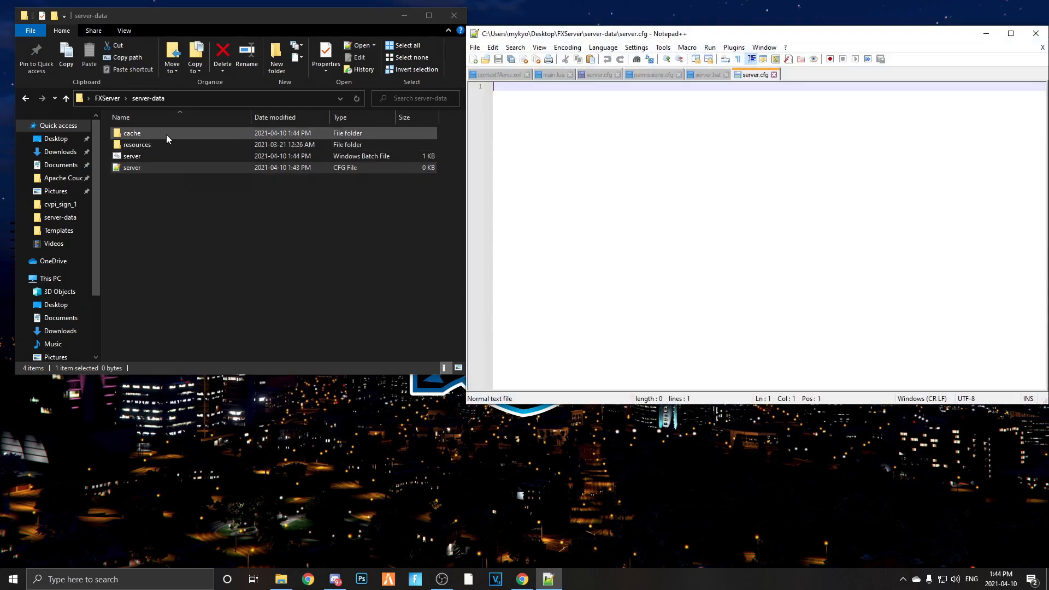
Review the Windows launch commands and the note on the /d flag in the FiveM setup docs in the browser
left_click(521, 578)
scroll(273, 334, "down", 10)
scroll(346, 280, "up", 8)
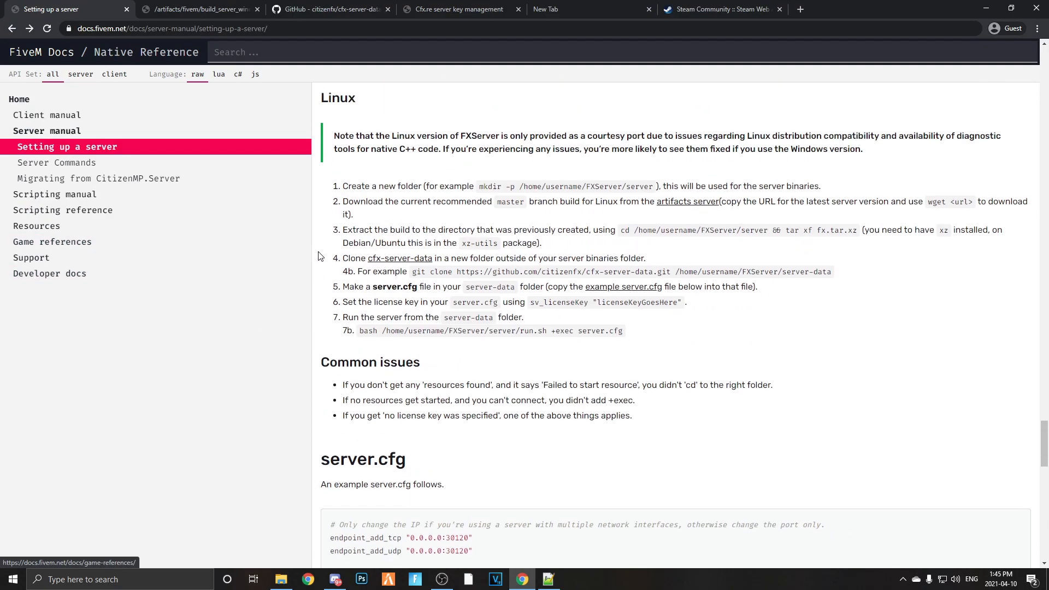
left_click_drag(364, 159, 485, 162)
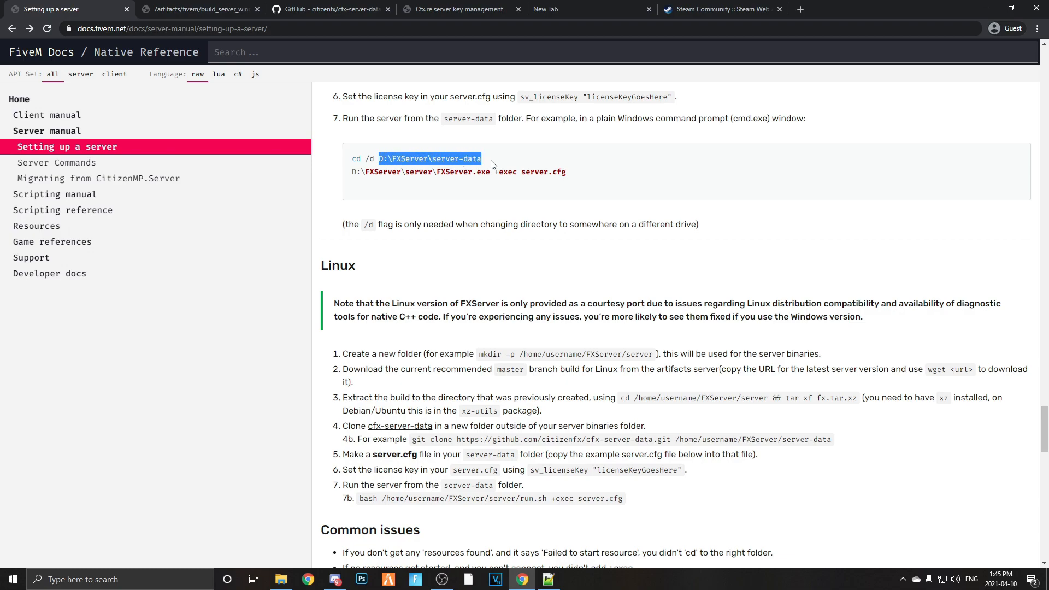
scroll(487, 164, "down", 2)
scroll(383, 273, "up", 4)
left_click(341, 333)
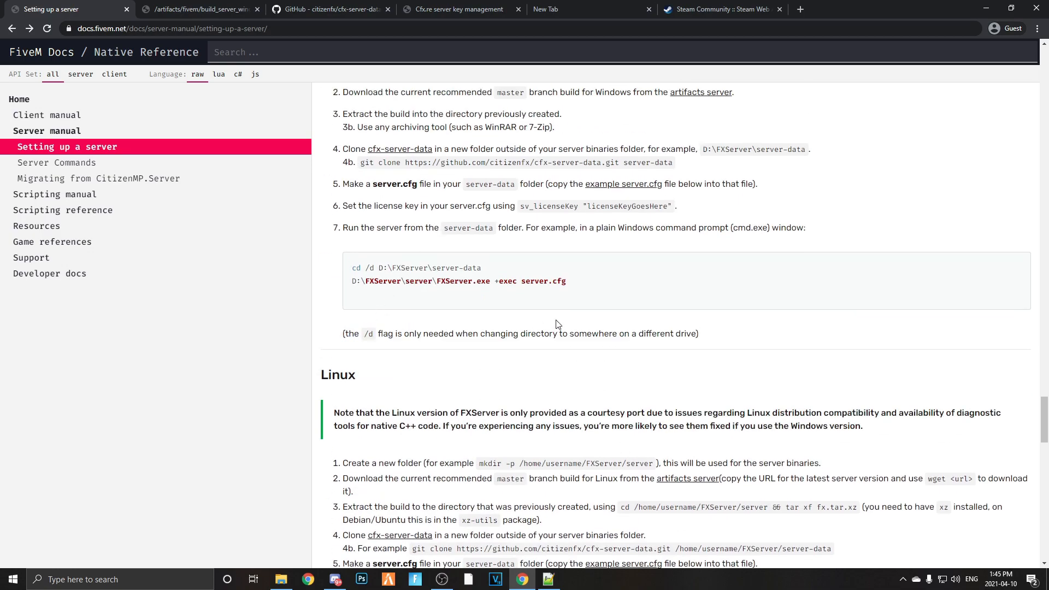
left_click_drag(687, 333, 459, 334)
Copy the entire example server.cfg code from the FiveM docs and paste it into the empty server.cfg in Notepad++
scroll(355, 229, "down", 10)
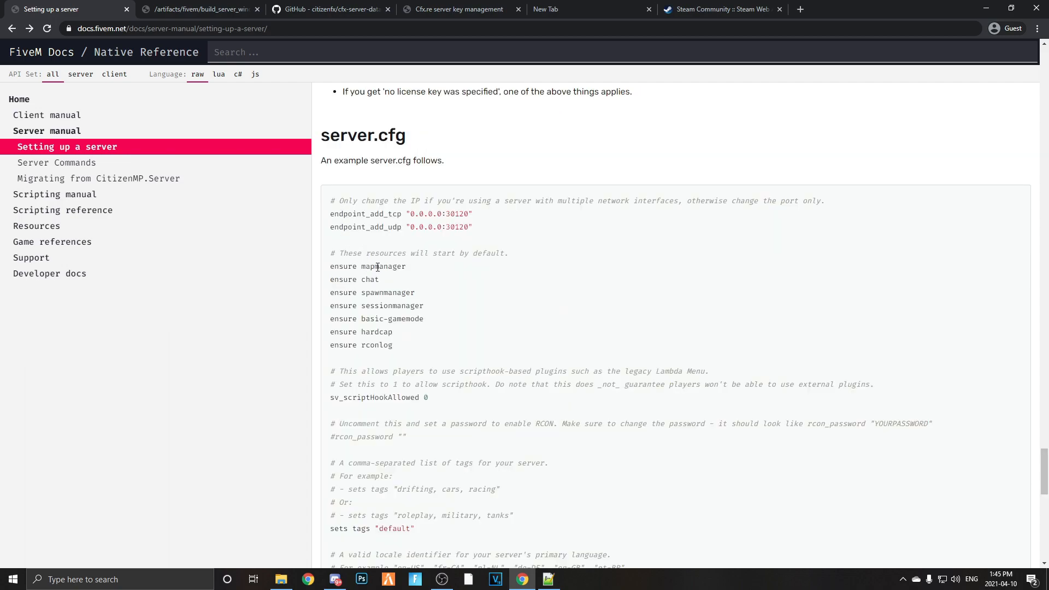
left_click_drag(331, 200, 498, 505)
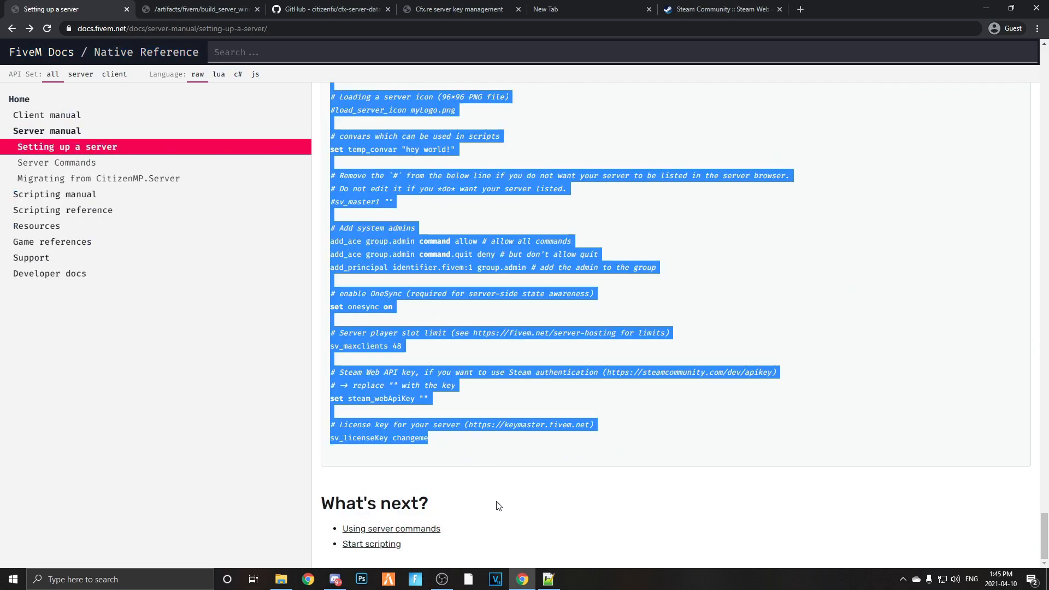
right_click(385, 311)
left_click(393, 317)
left_click(987, 9)
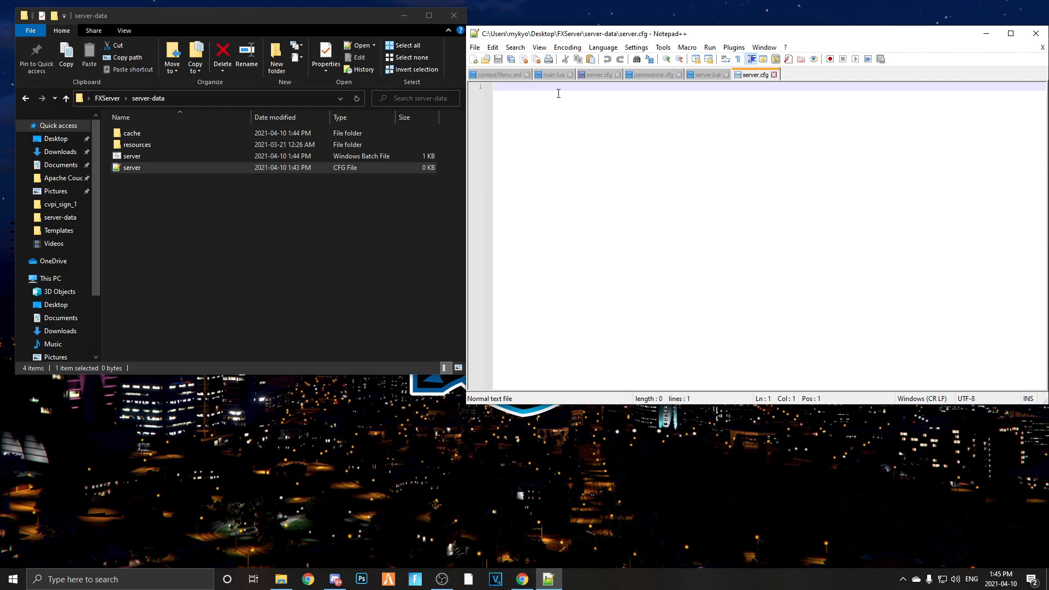
key("ctrl+v")
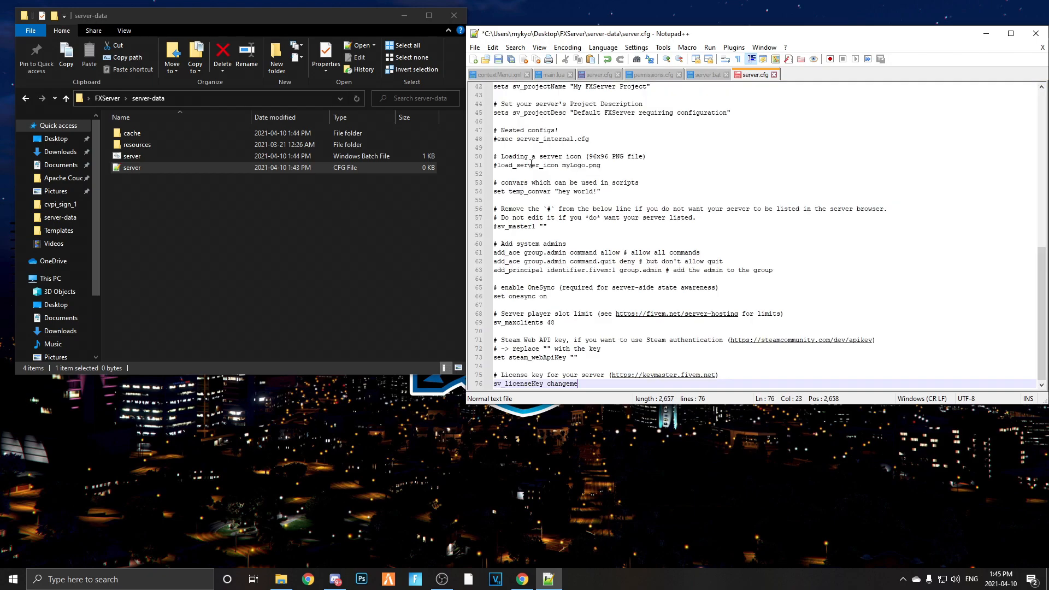
scroll(531, 164, "up", 14)
scroll(581, 268, "down", 2)
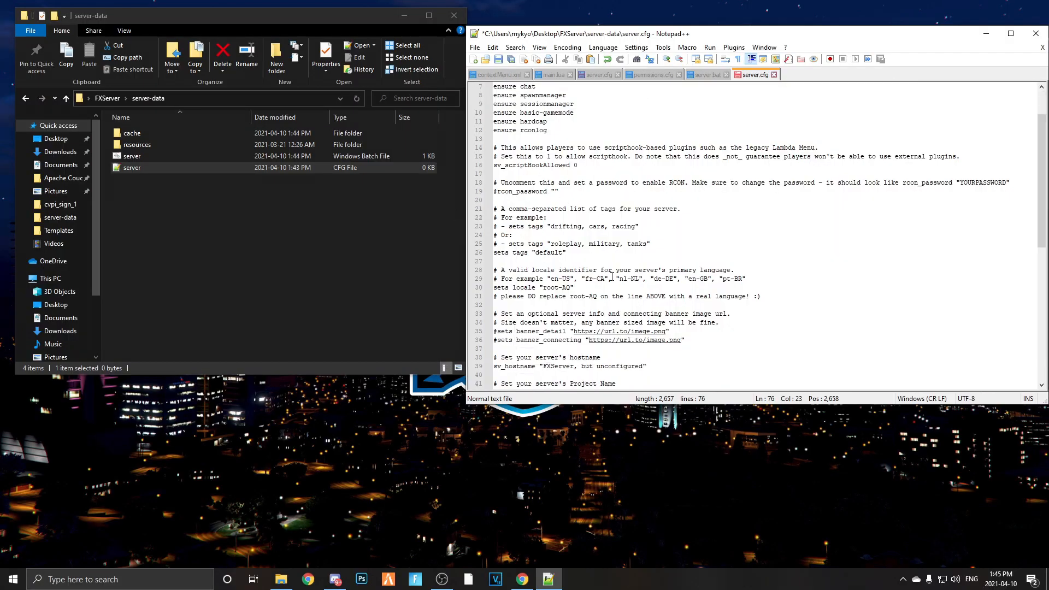
Find the license key entry at the end of server.cfg and switch to the Cfx.re Keymaster page in the browser
scroll(611, 273, "down", 11)
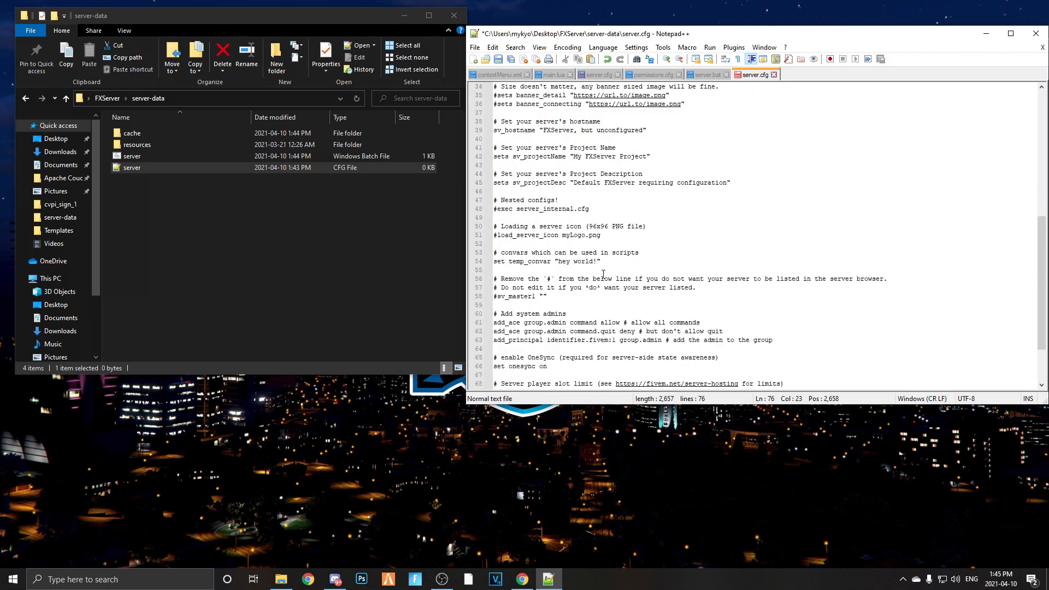
scroll(603, 274, "down", 1)
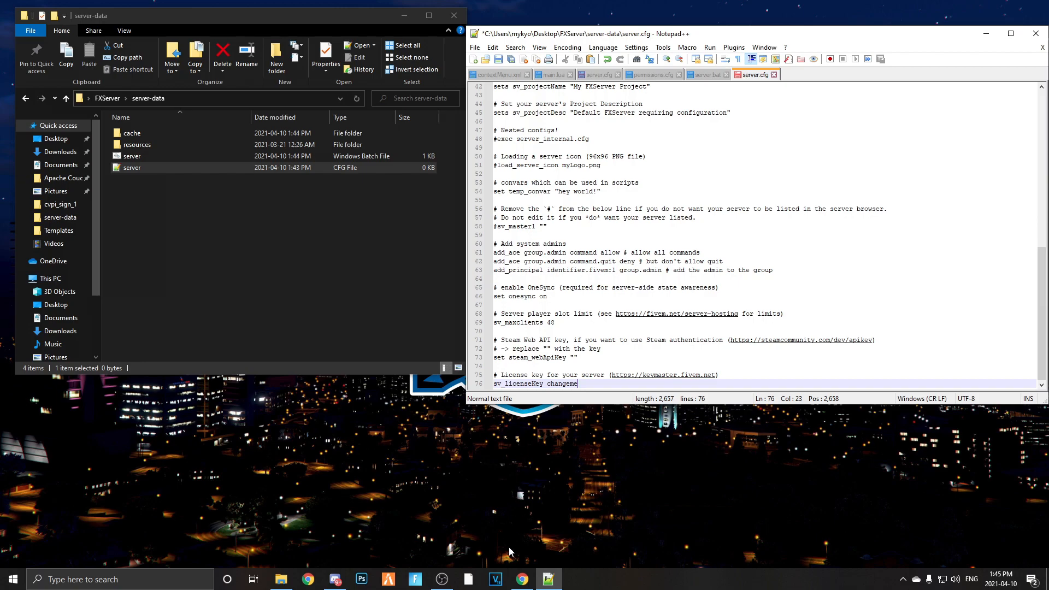
left_click(521, 581)
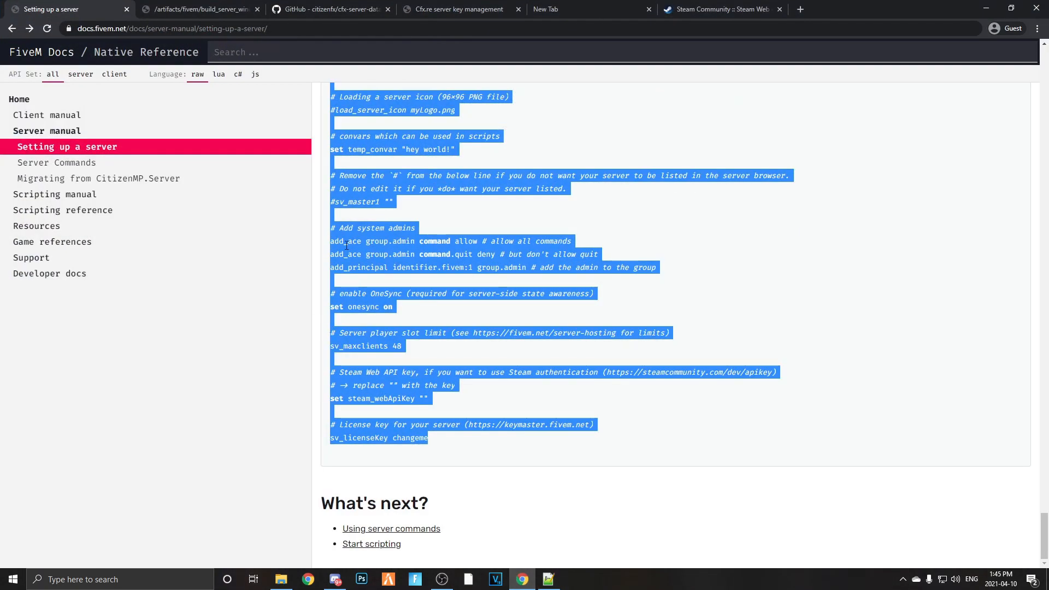
left_click(437, 8)
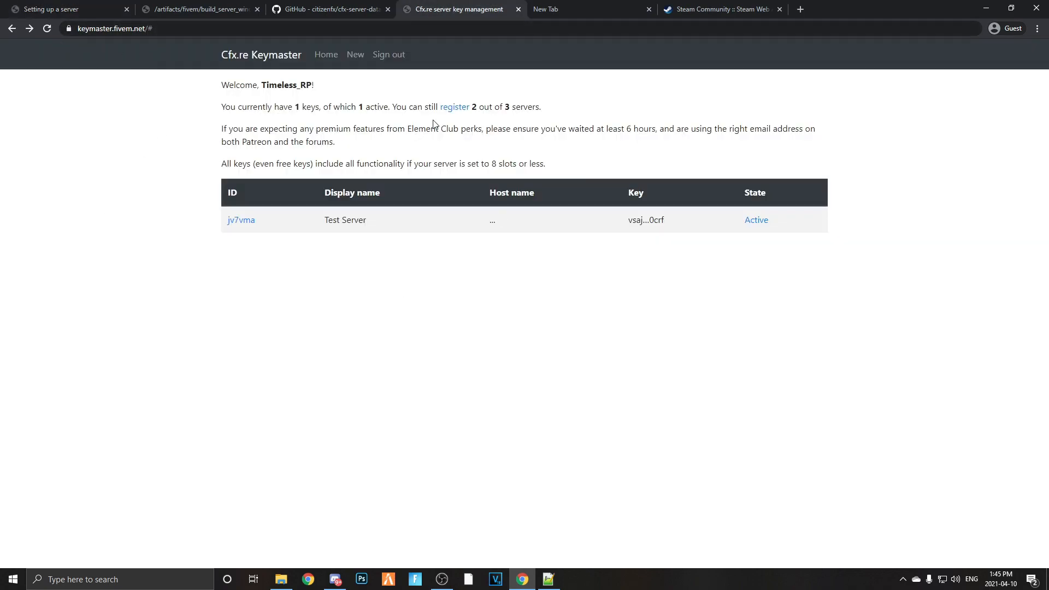
Start registering a new server key in Keymaster with display name Test Server and placeholder IP address 34.4434.2323.23
left_click(446, 107)
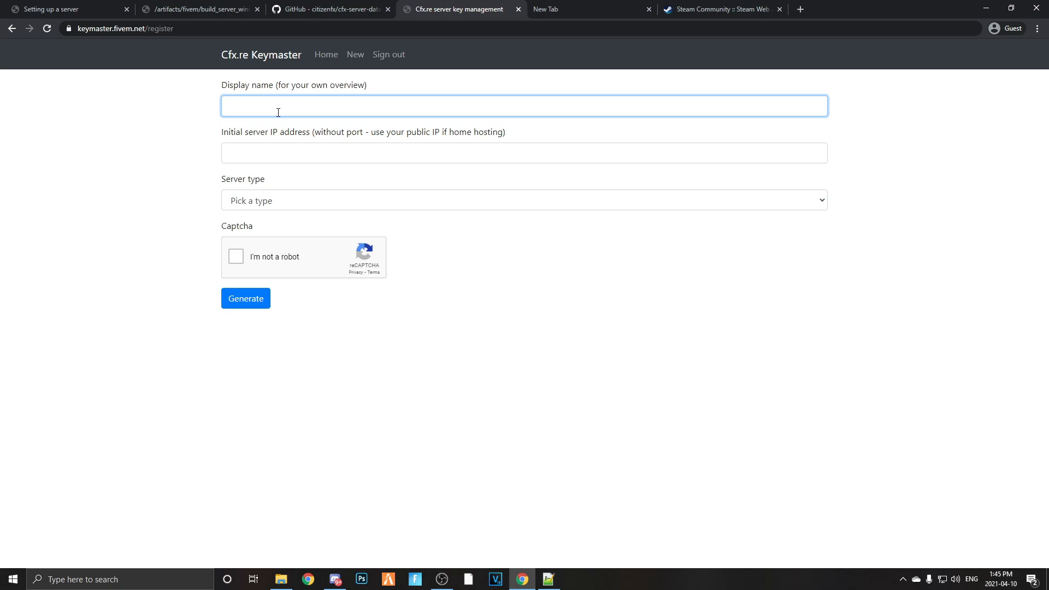
type("Test Server")
left_click(286, 158)
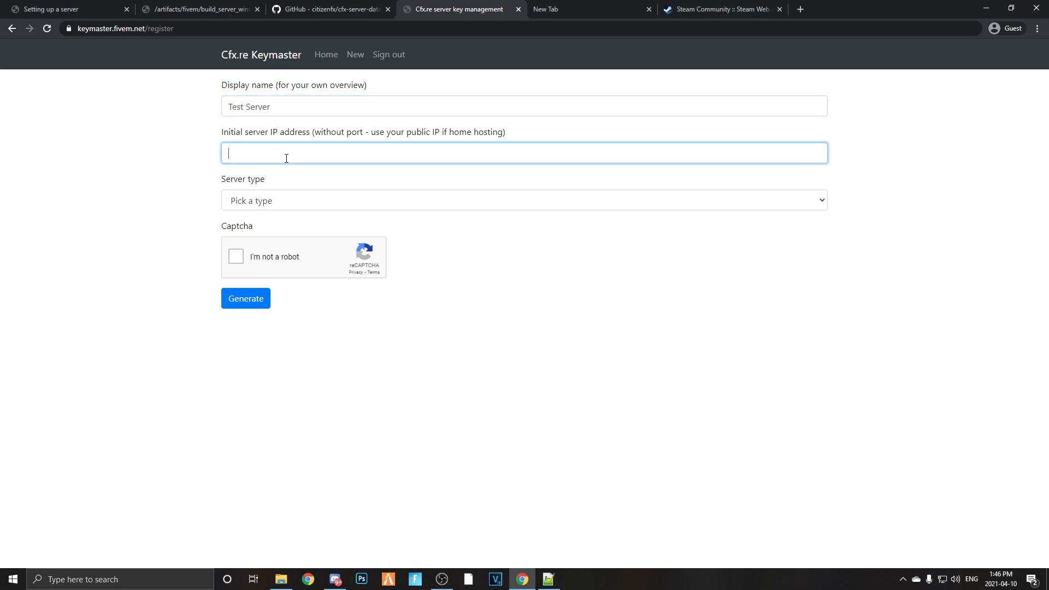
type("34.4434.2323.23")
Choose Other/Home hosted as the server type, enter Home hosted as the provider, and leave the registration form without generating a key
left_click(249, 200)
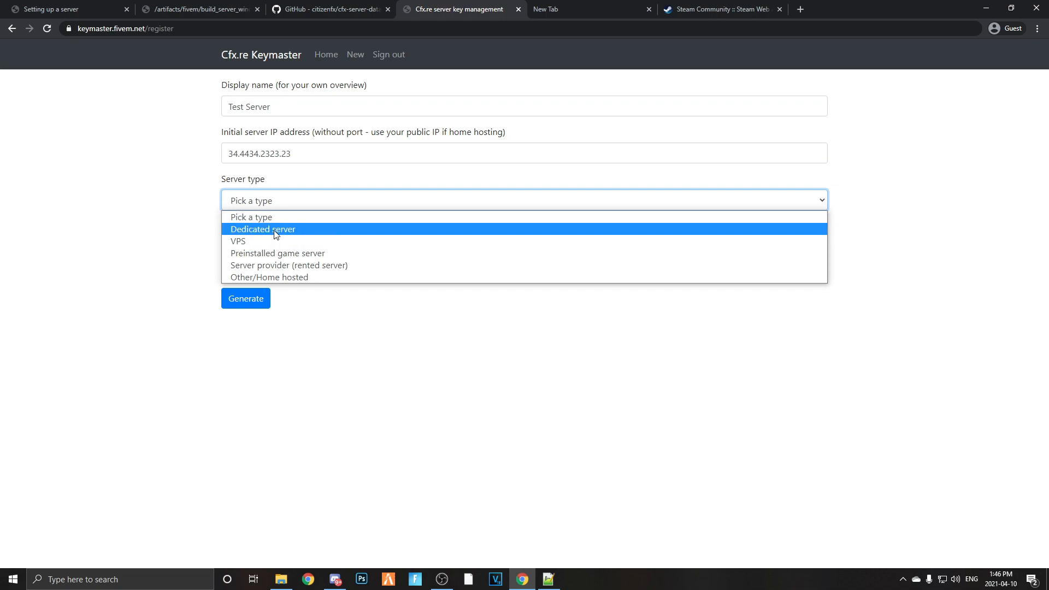
left_click(249, 229)
key("Tab")
left_click(251, 208)
left_click(236, 239)
left_click(235, 240)
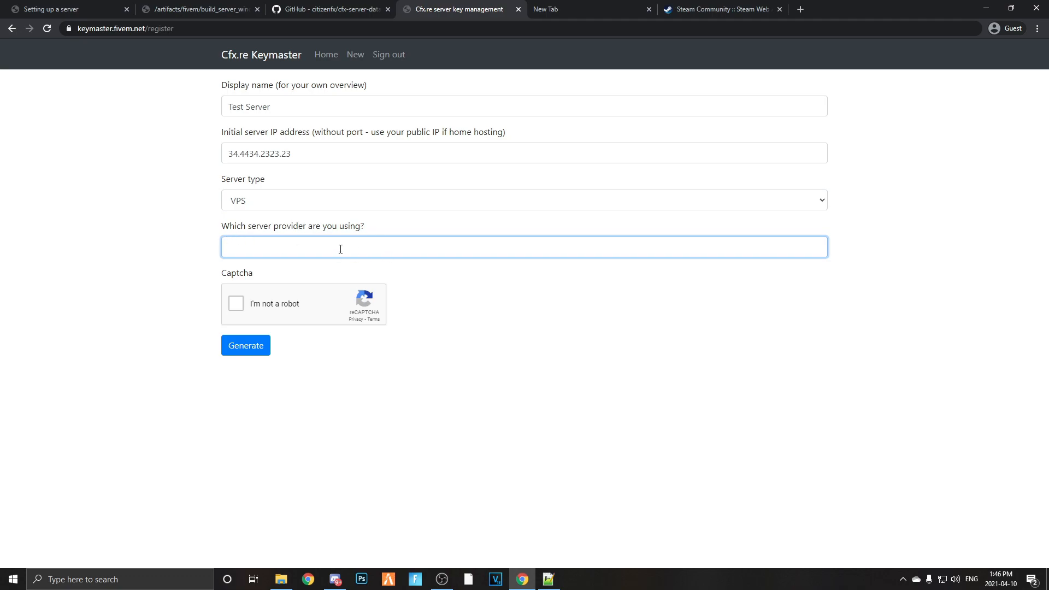
left_click(262, 205)
left_click(244, 278)
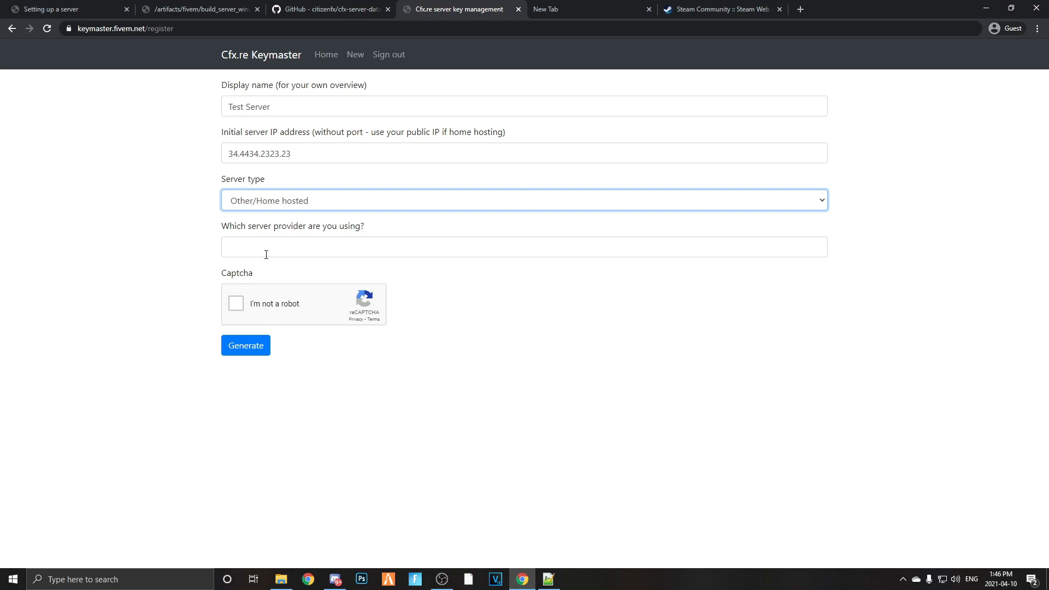
left_click(257, 240)
type("HH")
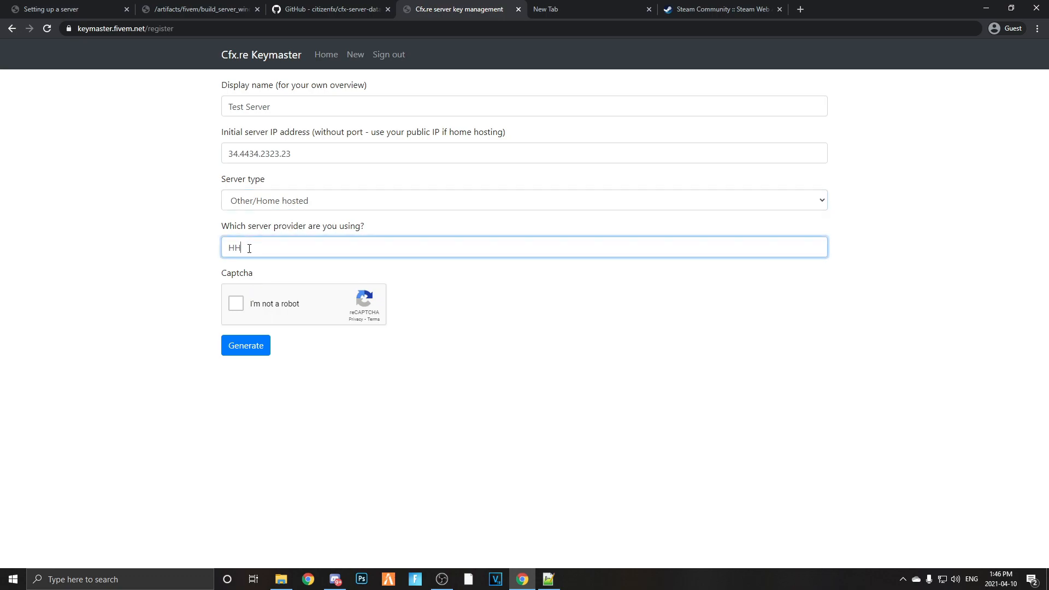
key("ctrl+a")
type("Home hosted")
left_click(236, 306)
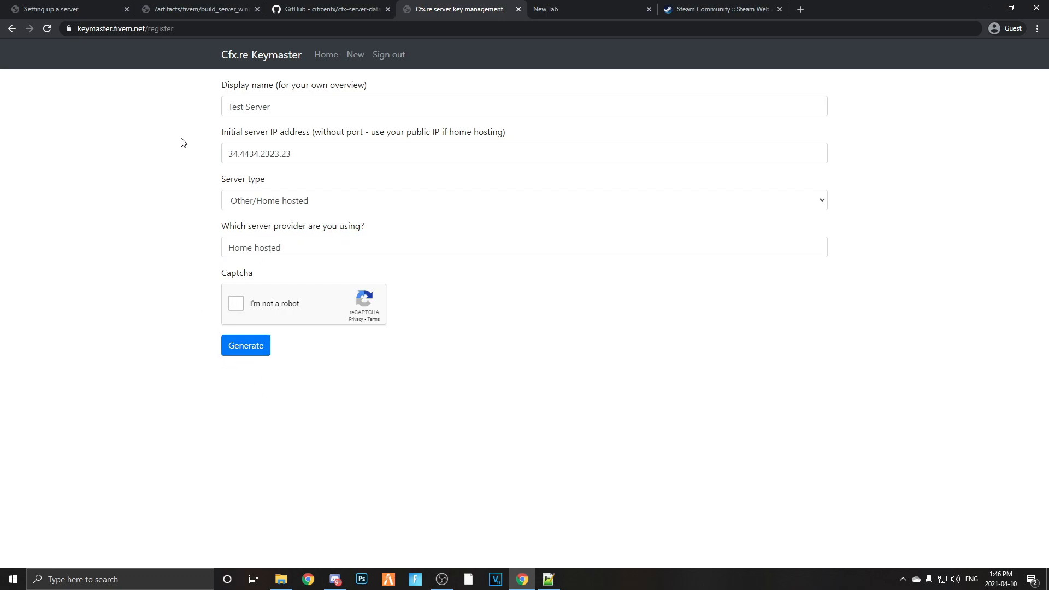
left_click_drag(221, 132, 311, 134)
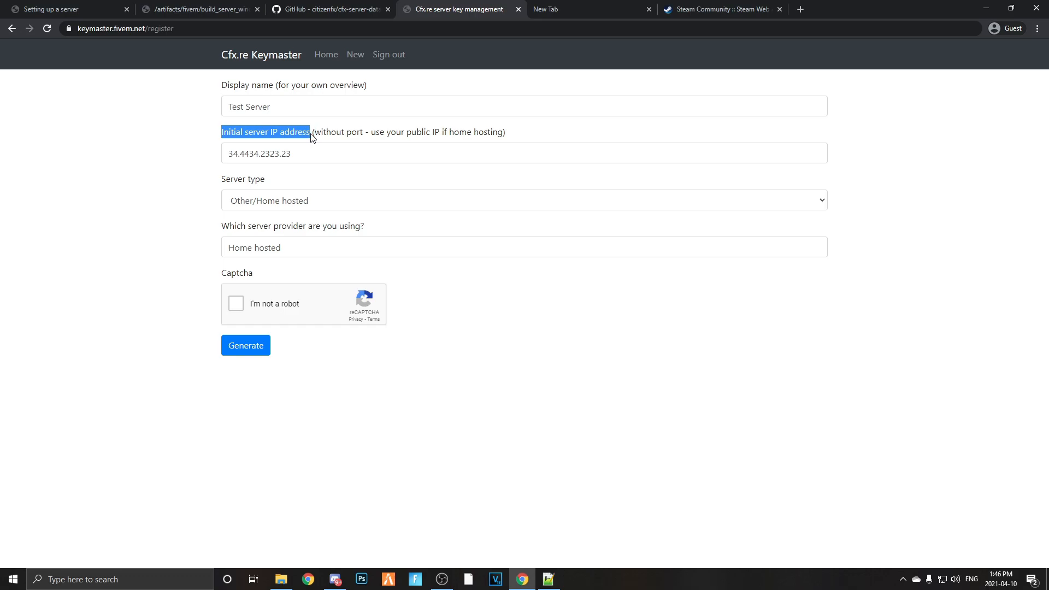
left_click(20, 29)
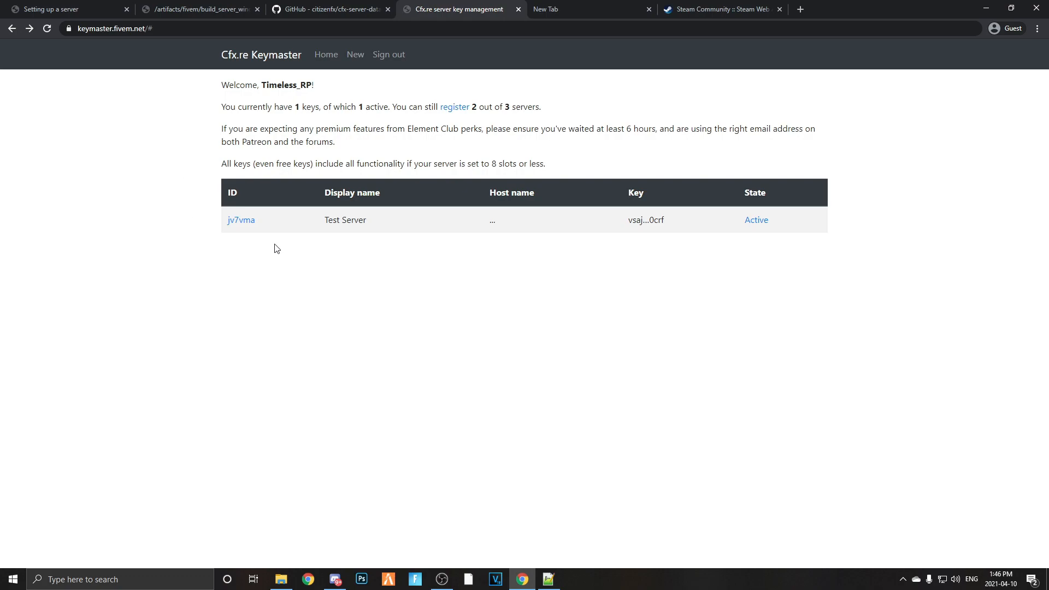
Open the details of the existing Test Server key from the Keymaster key list
left_click_drag(320, 220, 366, 221)
left_click(311, 229)
left_click(243, 222)
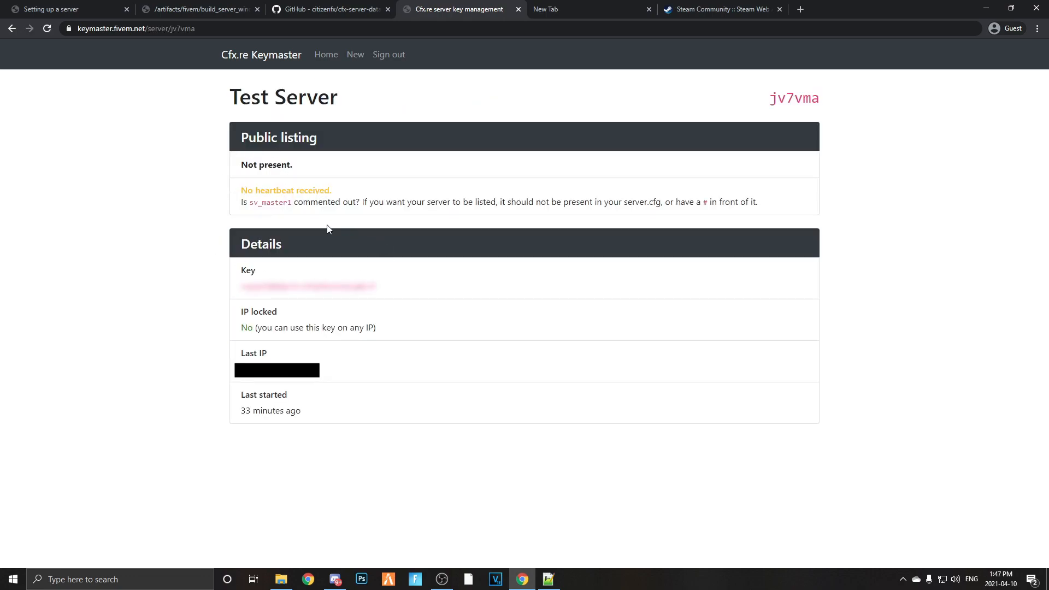
left_click_drag(225, 378, 253, 371)
left_click(304, 377)
left_click(191, 335)
Copy the Test Server license key and paste it over changeme on the sv_licenseKey line of server.cfg in Notepad++
mouse_move(245, 286)
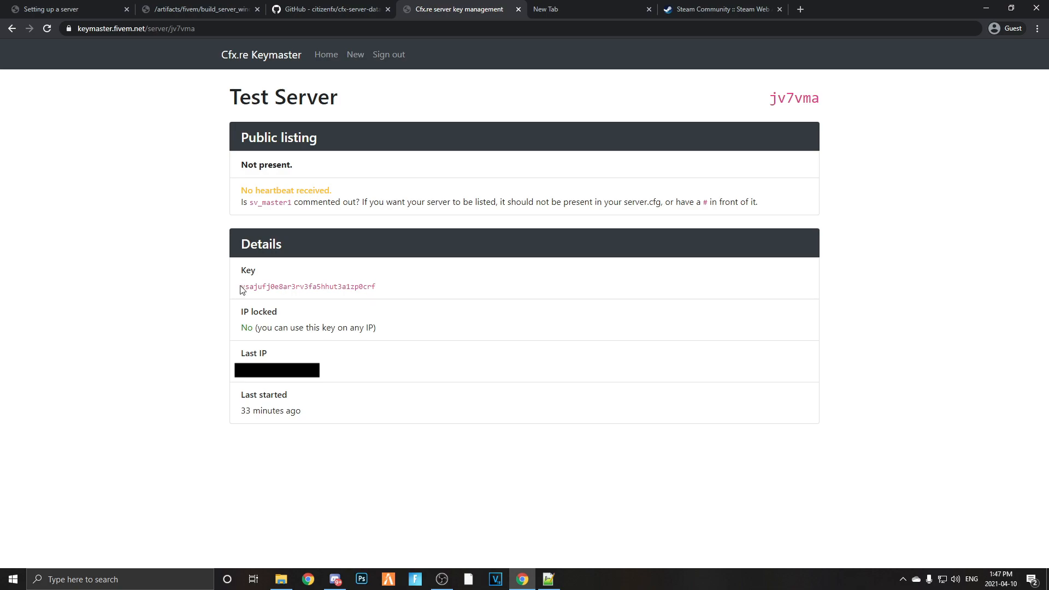
left_click_drag(242, 288, 376, 287)
right_click(364, 288)
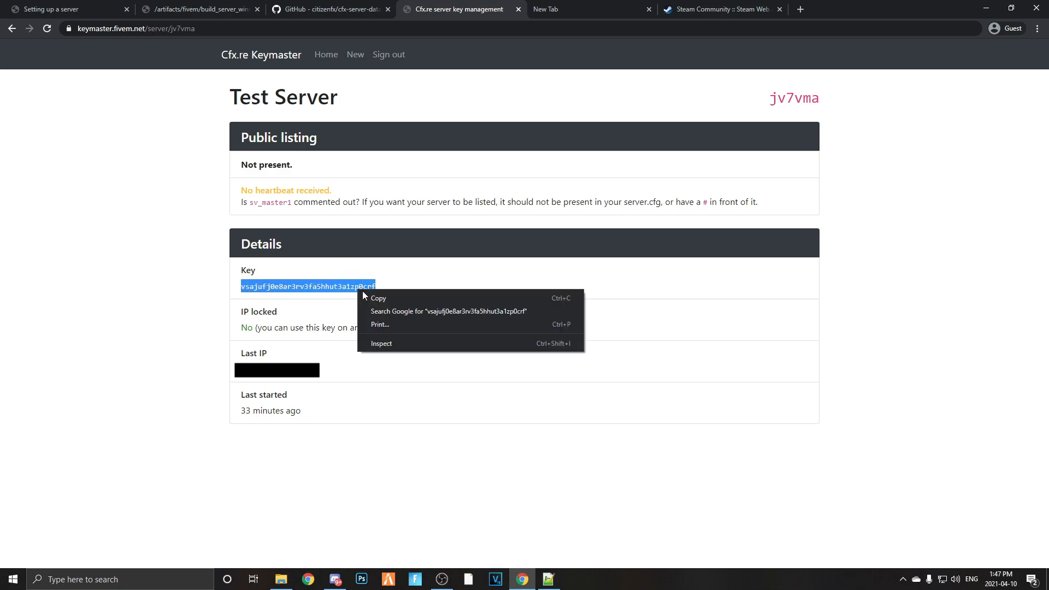
left_click(372, 298)
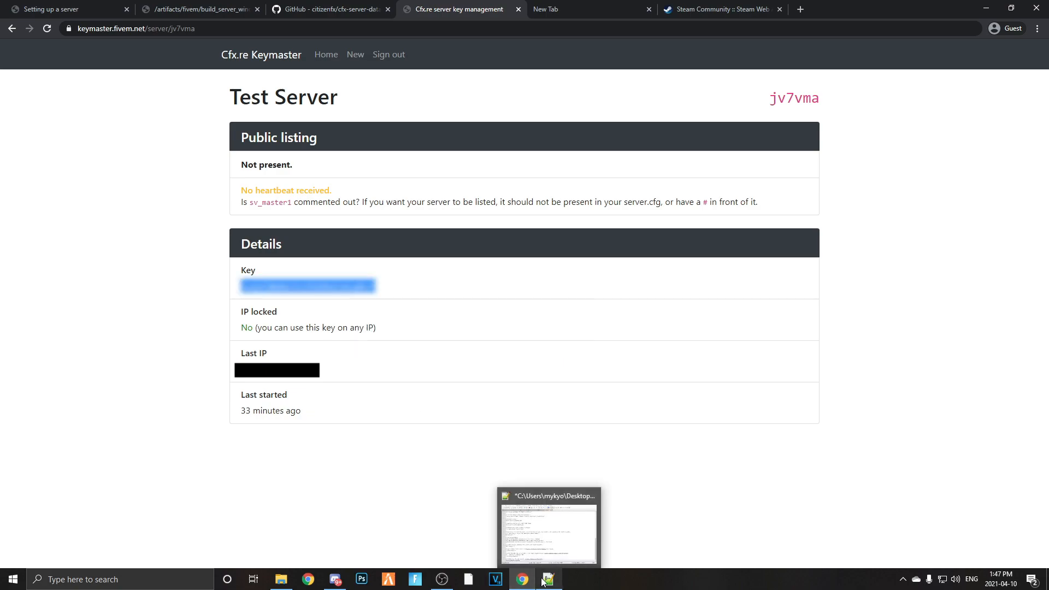
left_click(546, 580)
left_click_drag(586, 387, 548, 383)
right_click(568, 387)
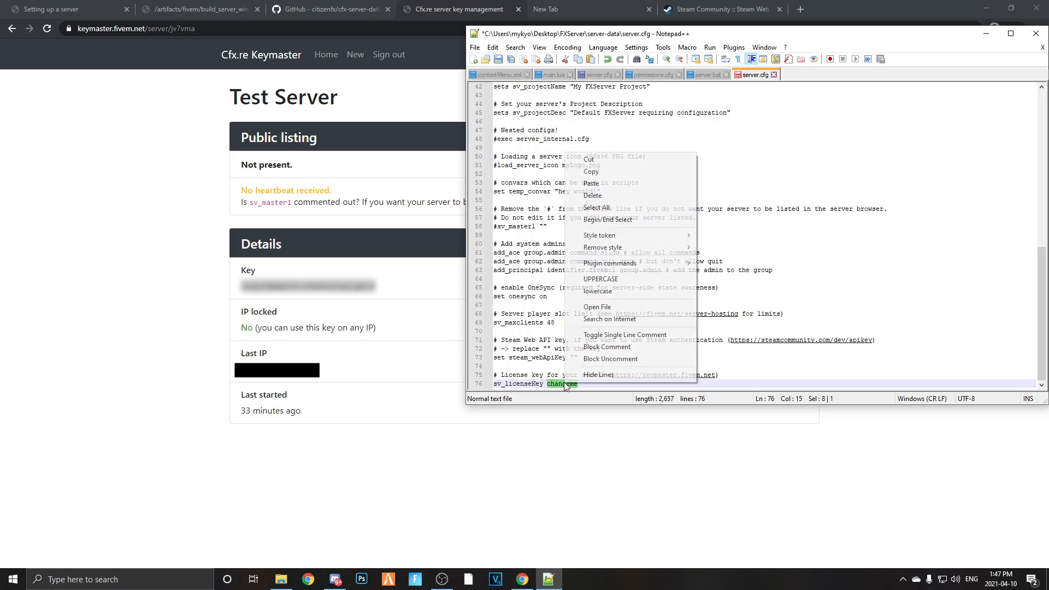
left_click(589, 184)
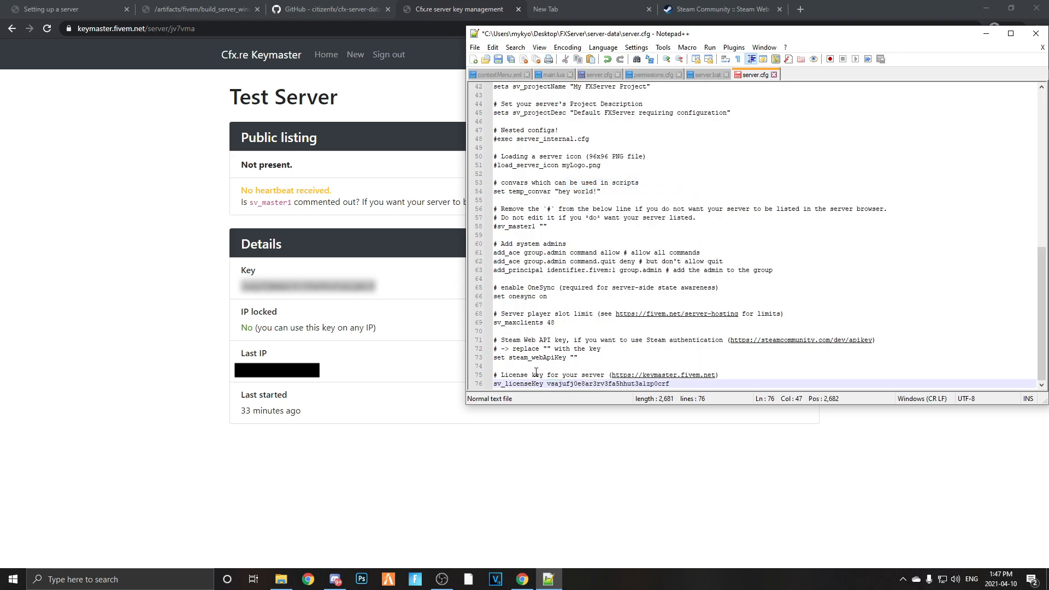
Copy the Steam Web API key from the steamcommunity.com/dev/apikey page in the browser
left_click(174, 263)
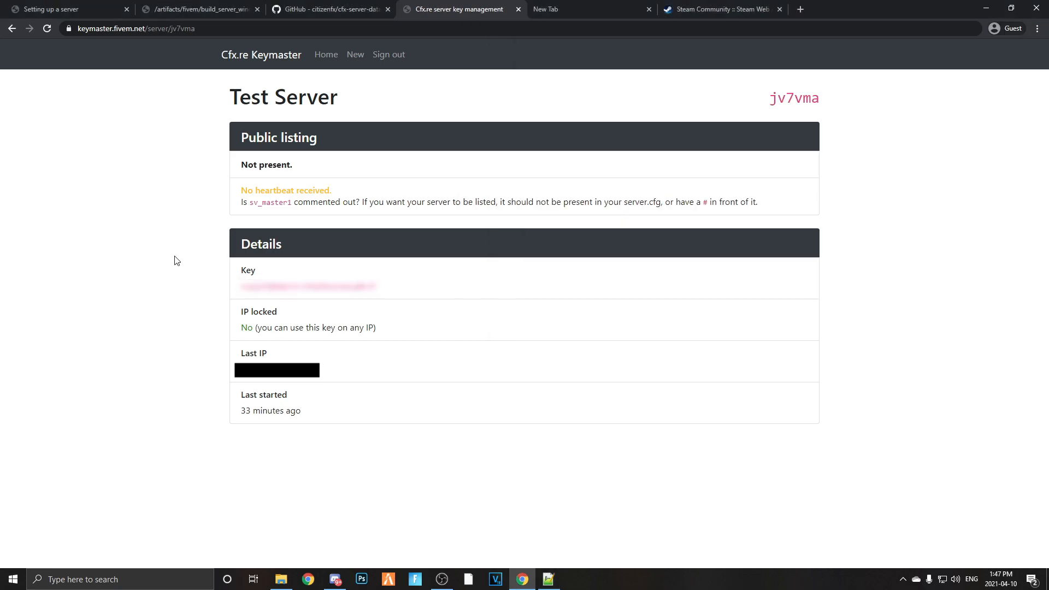
left_click(705, 10)
left_click(67, 34)
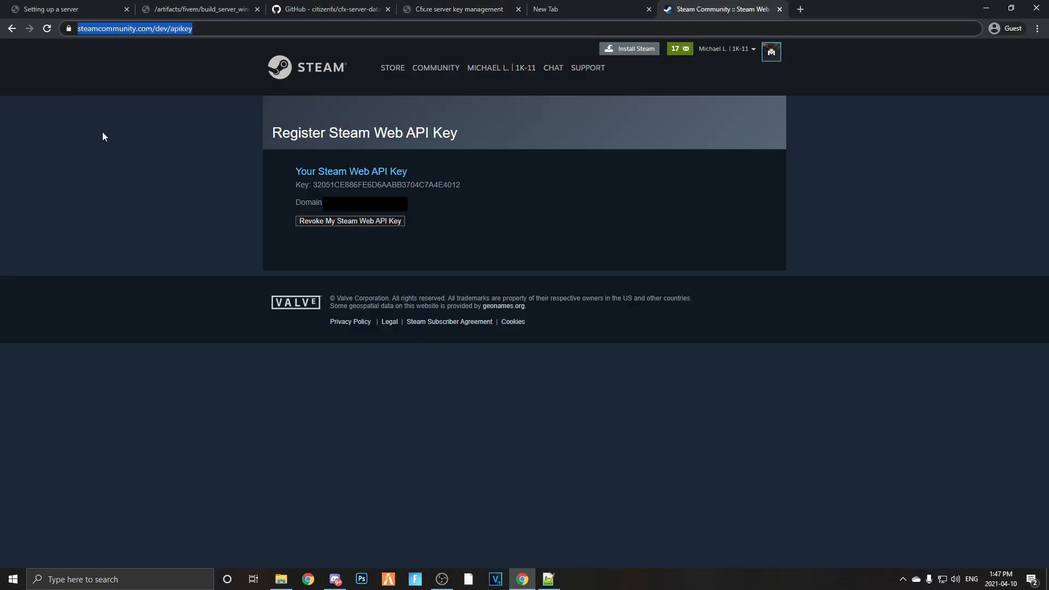
left_click(119, 138)
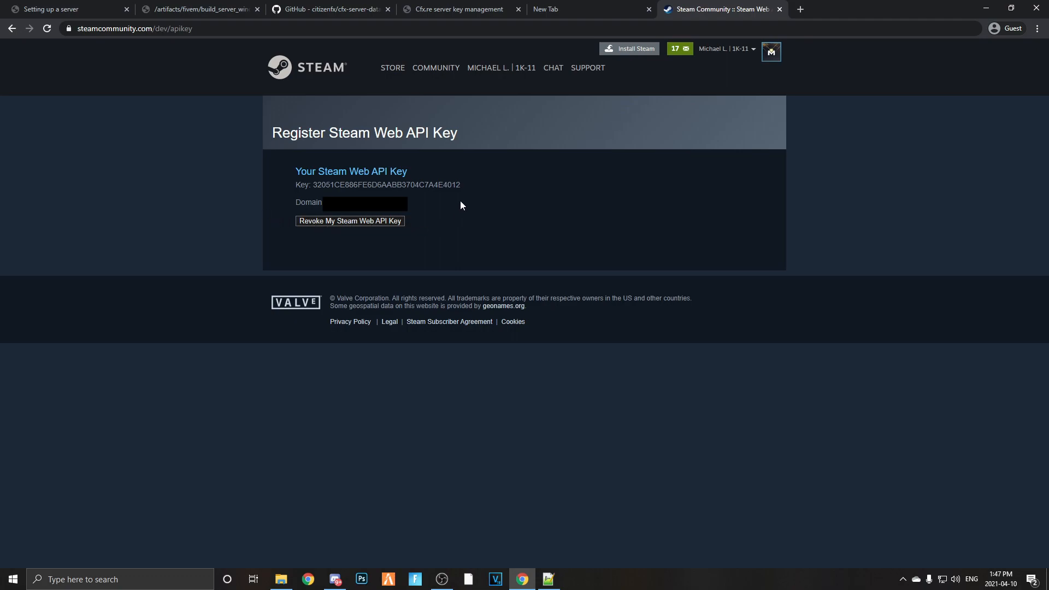
left_click_drag(460, 186, 314, 186)
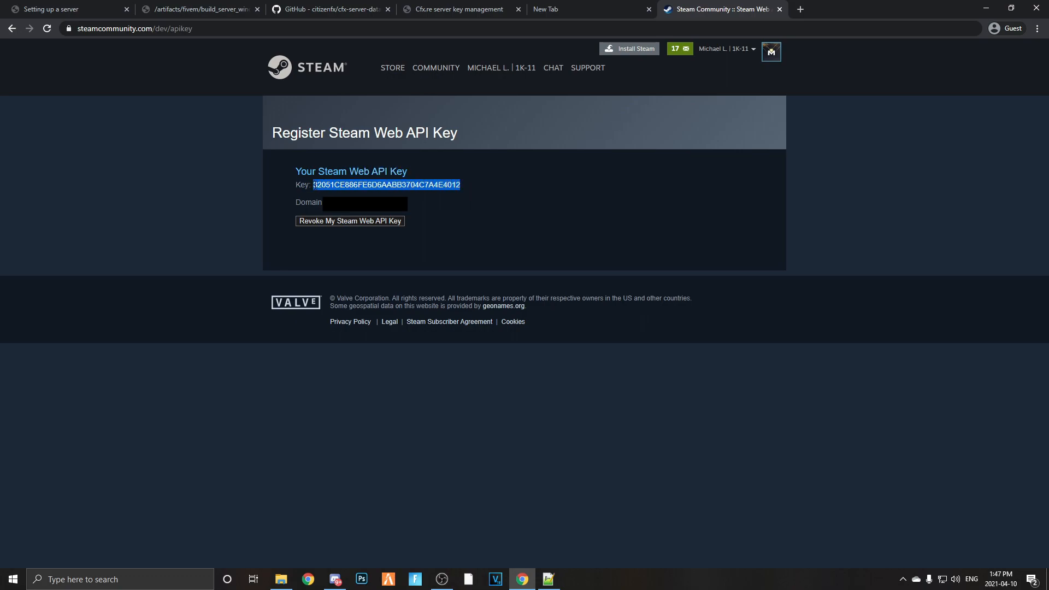
right_click(355, 186)
left_click(377, 192)
Paste the Steam Web API key between the quotes on the steam_webApiKey line of server.cfg in Notepad++ and save the file
left_click(548, 579)
left_click_drag(584, 361, 571, 357)
key("ctrl+v")
key("ctrl+s")
Replace the default value on the sets tags line of server.cfg with roleplay
scroll(542, 292, "up", 10)
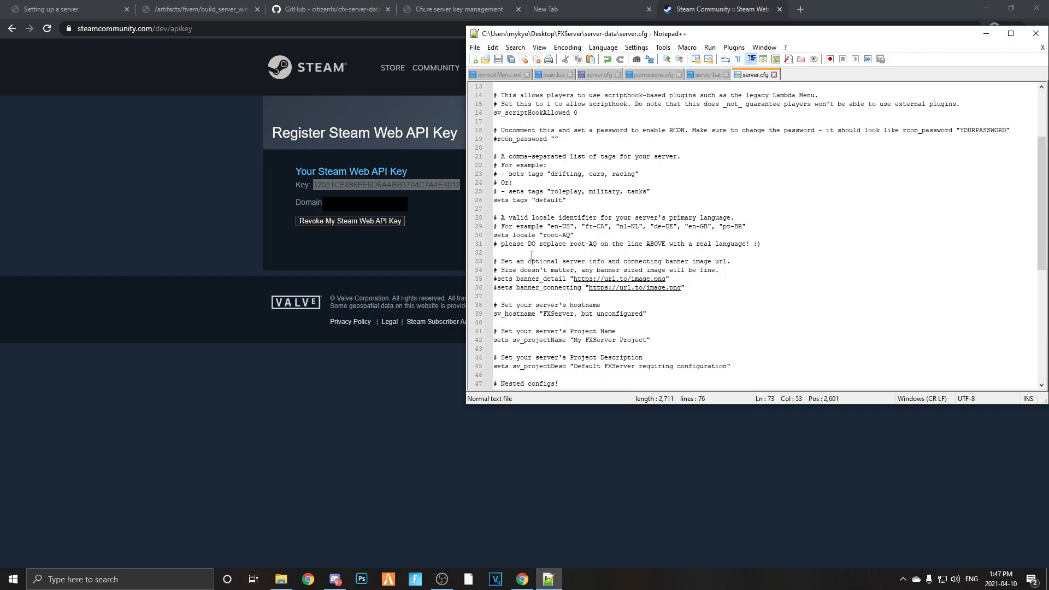
left_click_drag(564, 200, 535, 200)
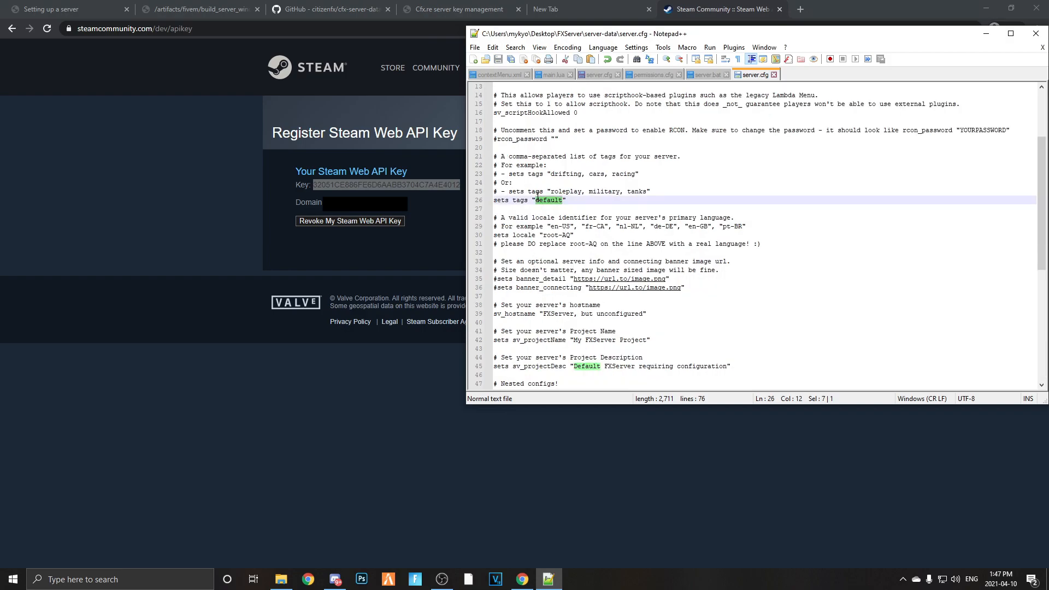
type("ro")
type("leplaty")
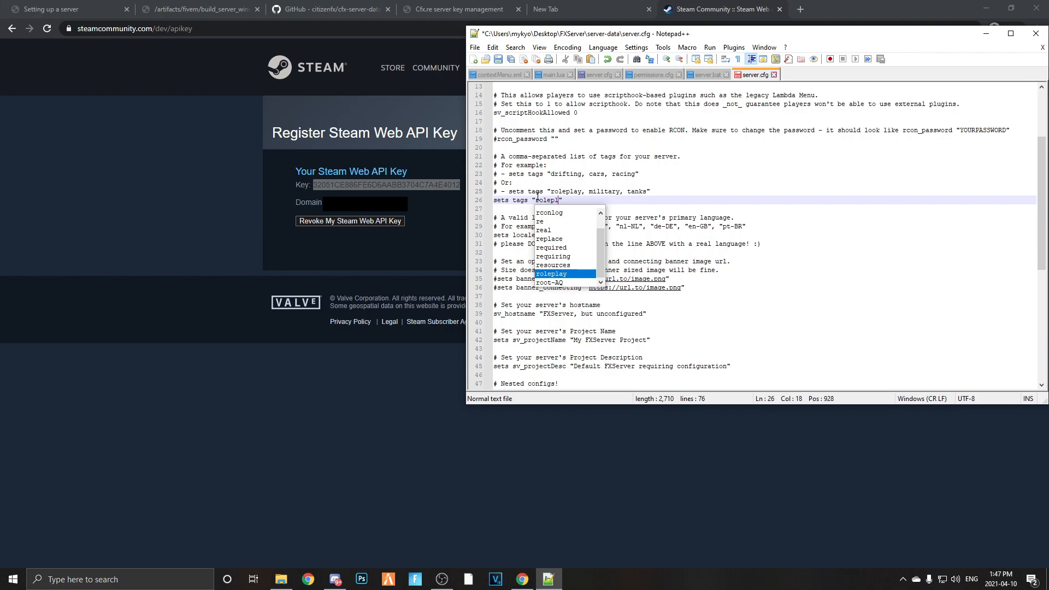
key("BackSpace")
key("BackSpace")
type("y")
Minimize the browser and File Explorer windows, and empty the quoted value on the sets tags line of server.cfg
left_click(986, 8)
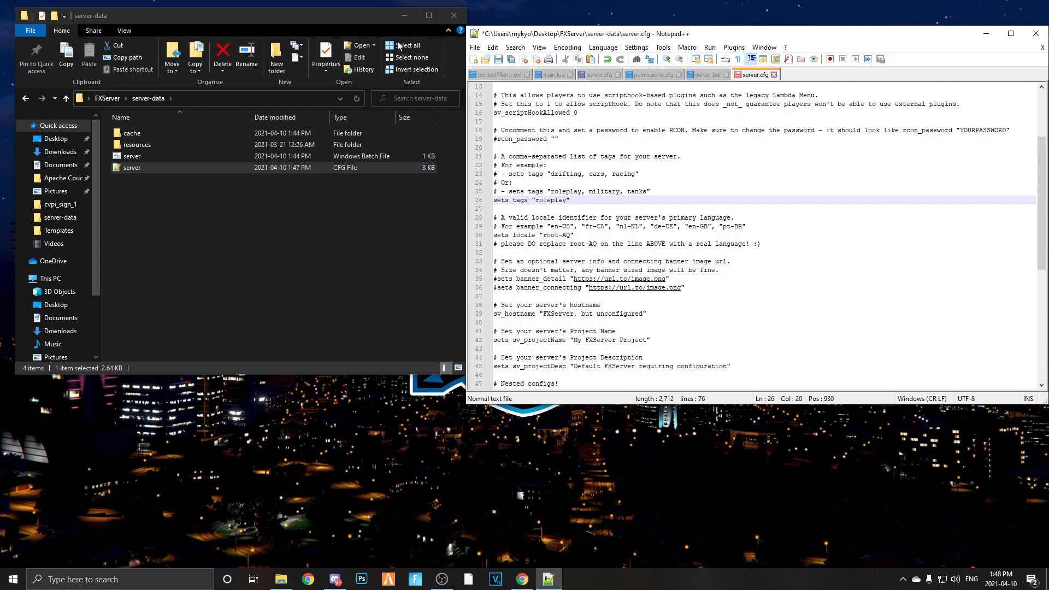
left_click(402, 11)
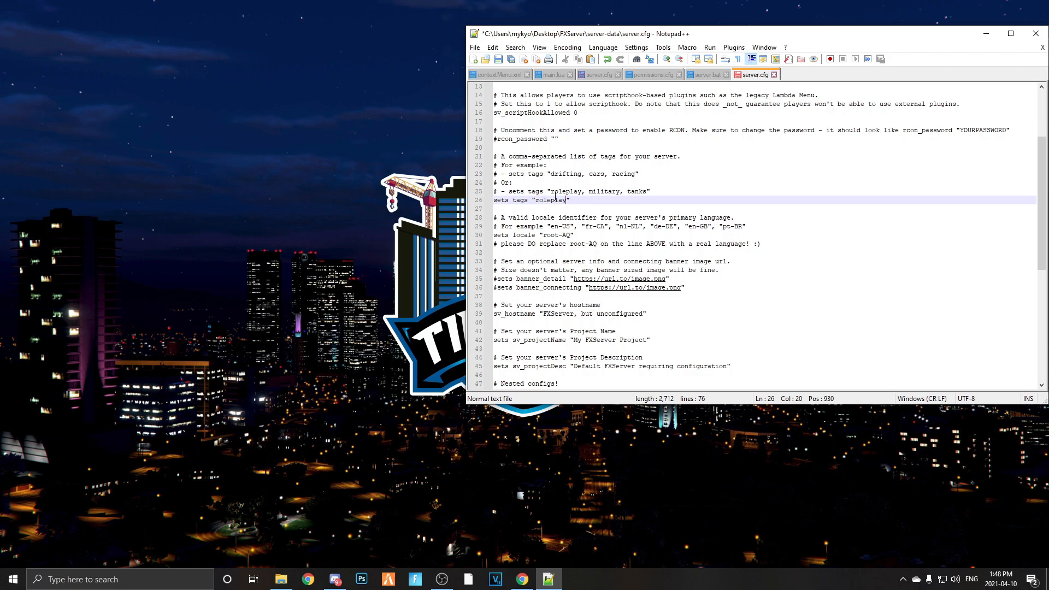
type(", role,")
key("BackSpace")
key("BackSpace")
key("BackSpace")
key("BackSpace")
key("BackSpace")
key("BackSpace")
key("BackSpace")
key("BackSpace")
key("BackSpace")
key("BackSpace")
key("BackSpace")
key("BackSpace")
key("BackSpace")
key("BackSpace")
key("BackSpace")
Examine the locale examples and the locale, hostname, project name and project description lines of server.cfg
left_click_drag(550, 225, 739, 226)
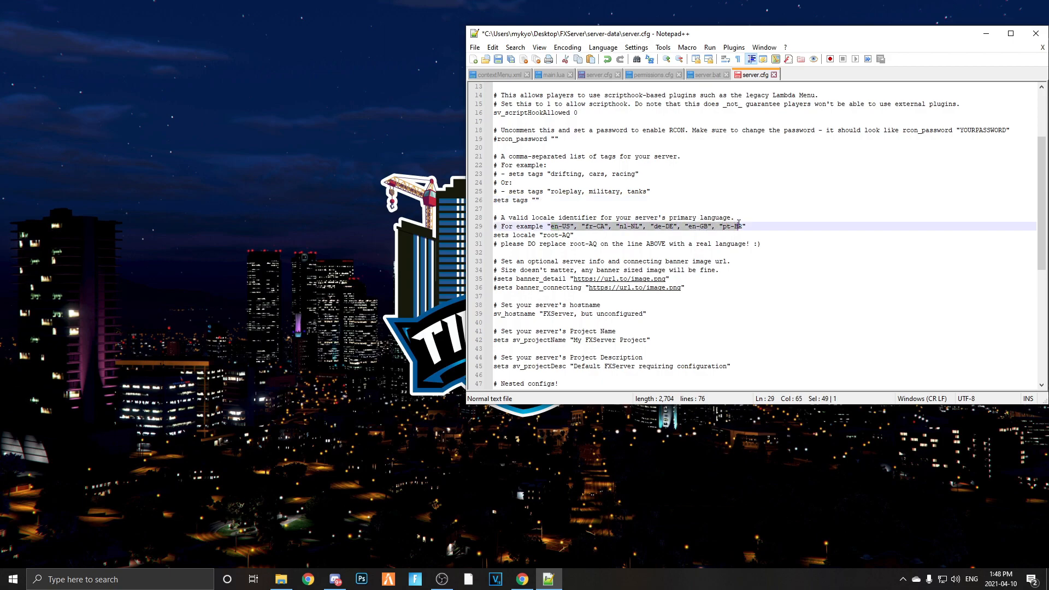
left_click(732, 227)
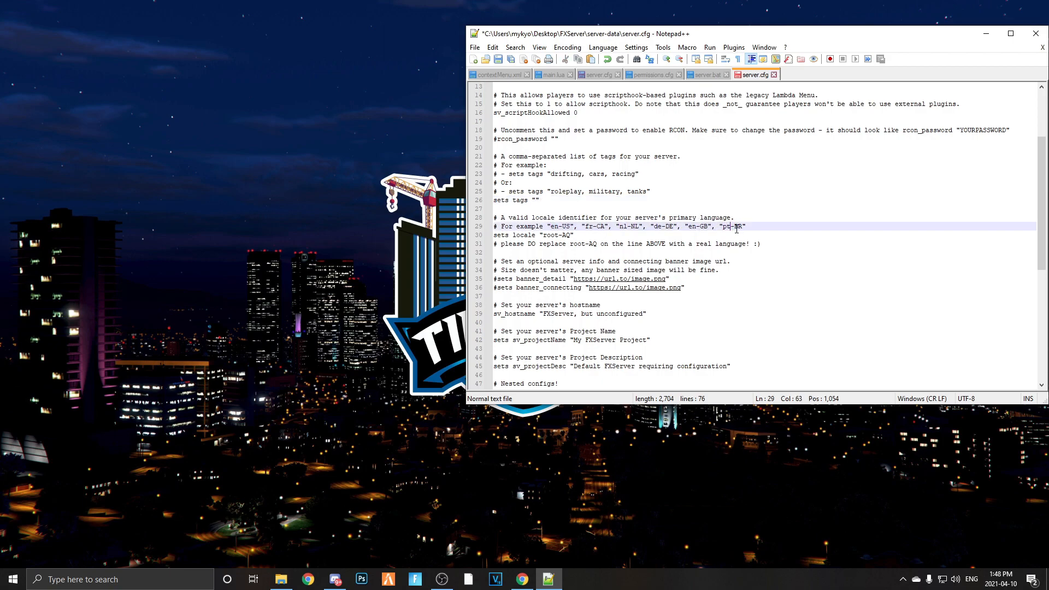
left_click(592, 227)
left_click_drag(570, 226, 714, 229)
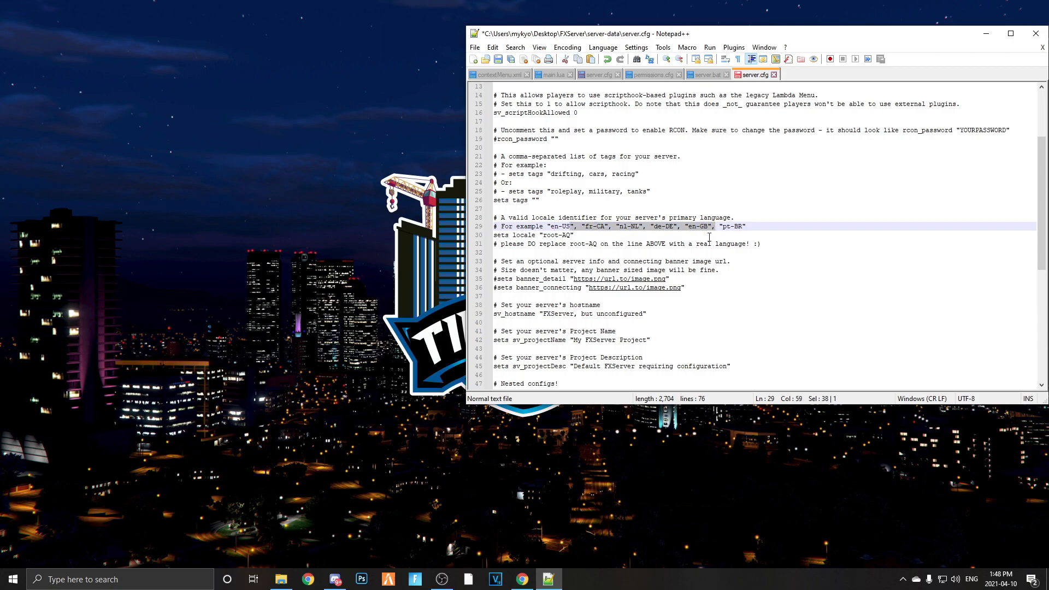
left_click(559, 235)
scroll(552, 239, "down", 2)
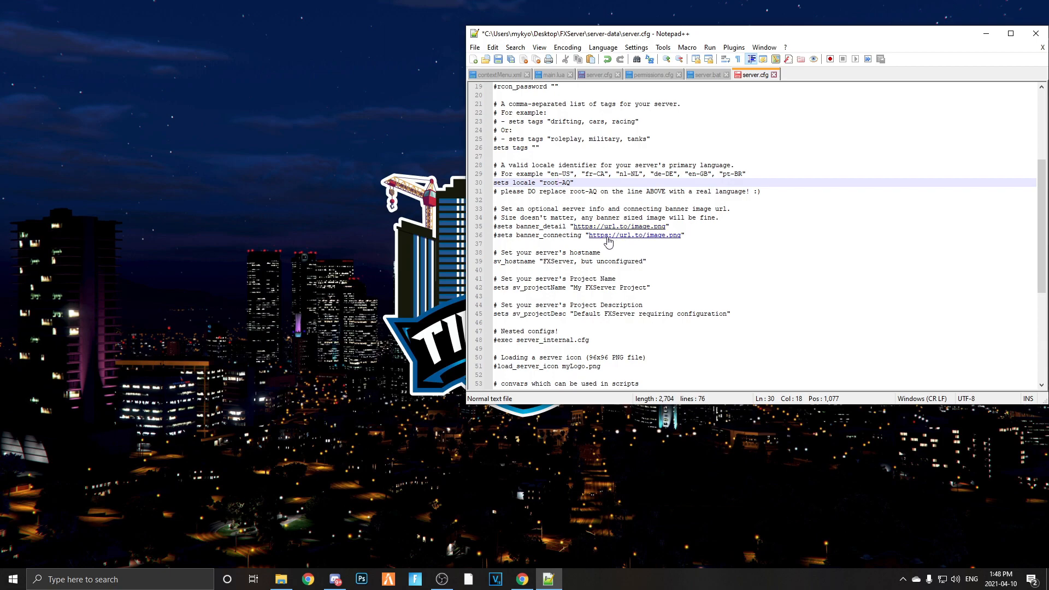
scroll(566, 206, "down", 2)
left_click(566, 208)
left_click(582, 235)
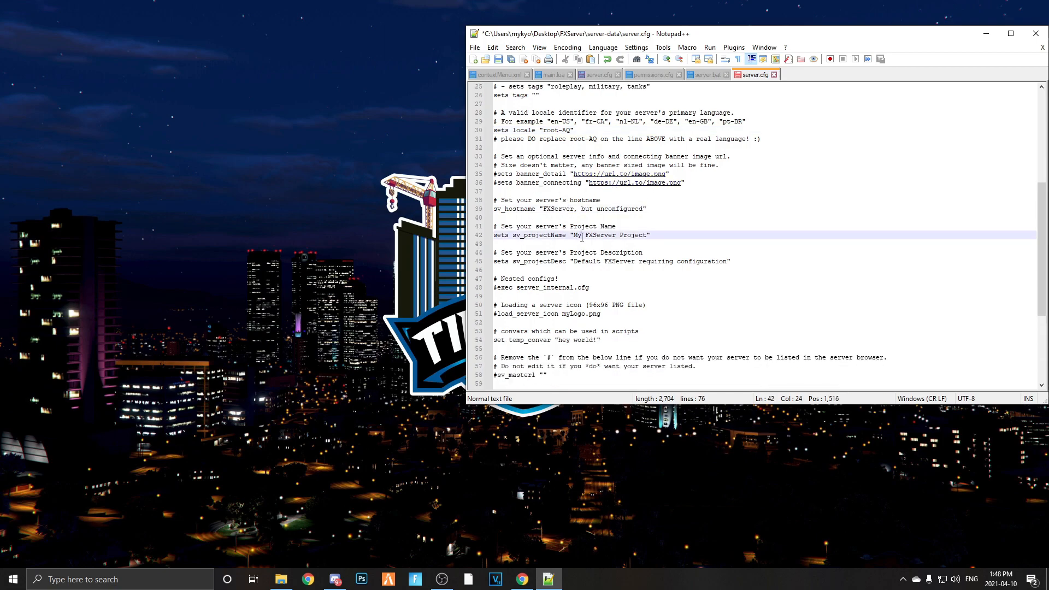
left_click(583, 263)
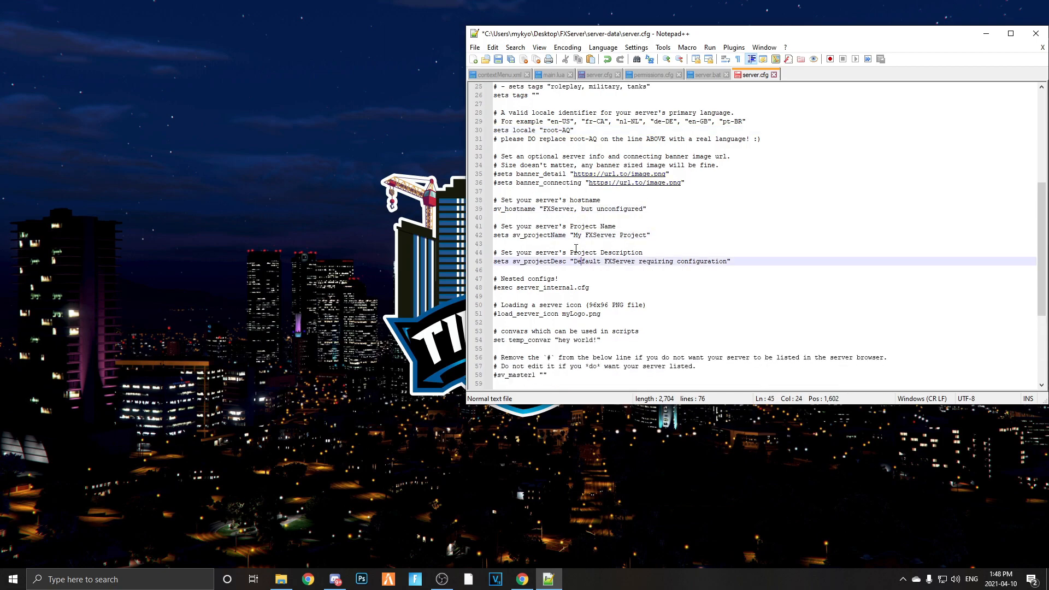
left_click_drag(555, 234, 606, 235)
left_click(572, 235)
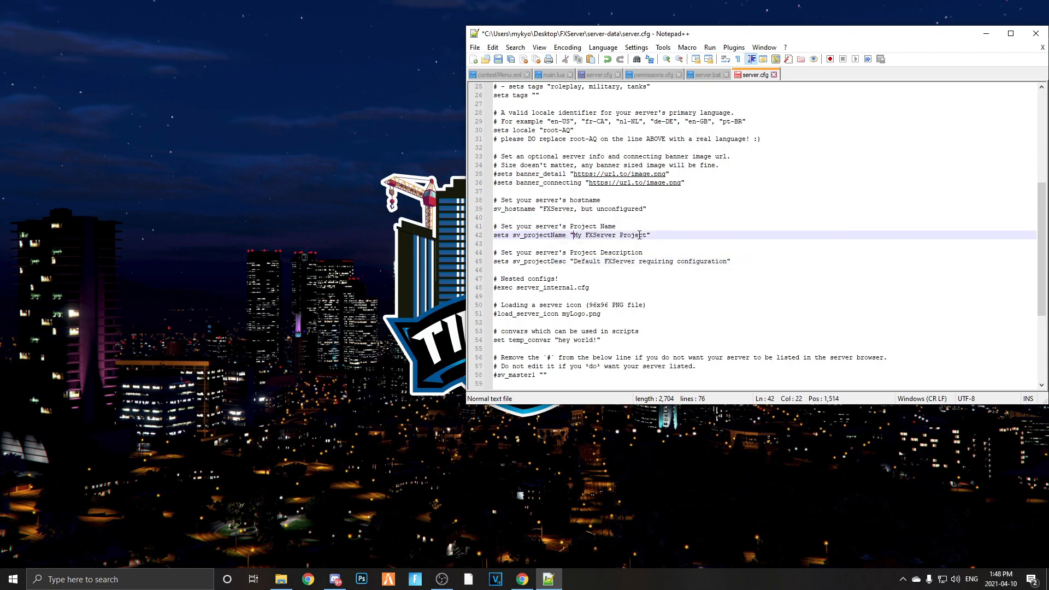
Uncomment the load_server_icon myLogo.png line in server.cfg and save the file
scroll(645, 244, "down", 5)
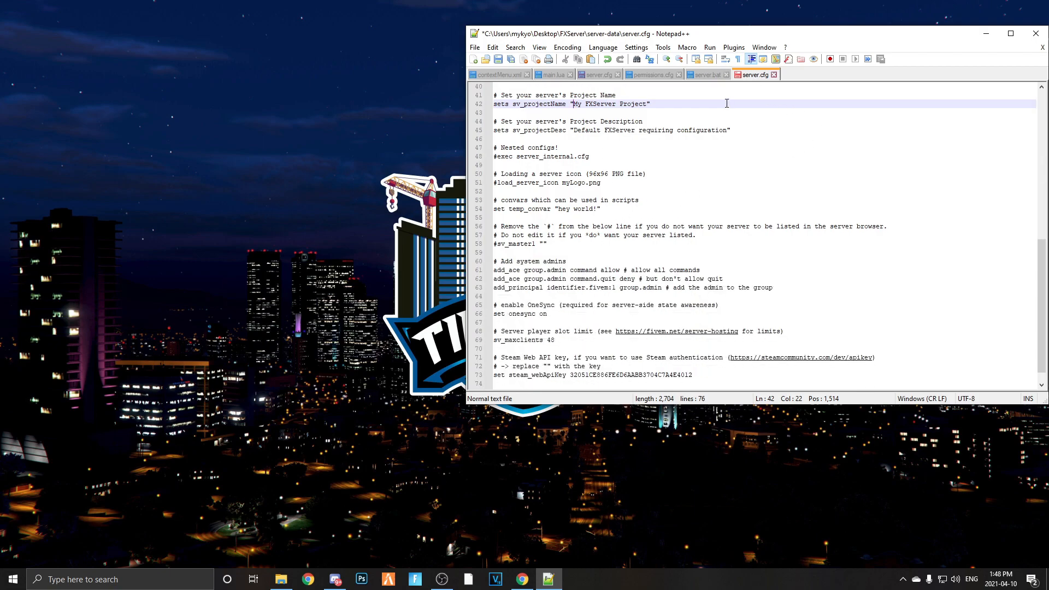
left_click(498, 182)
key("BackSpace")
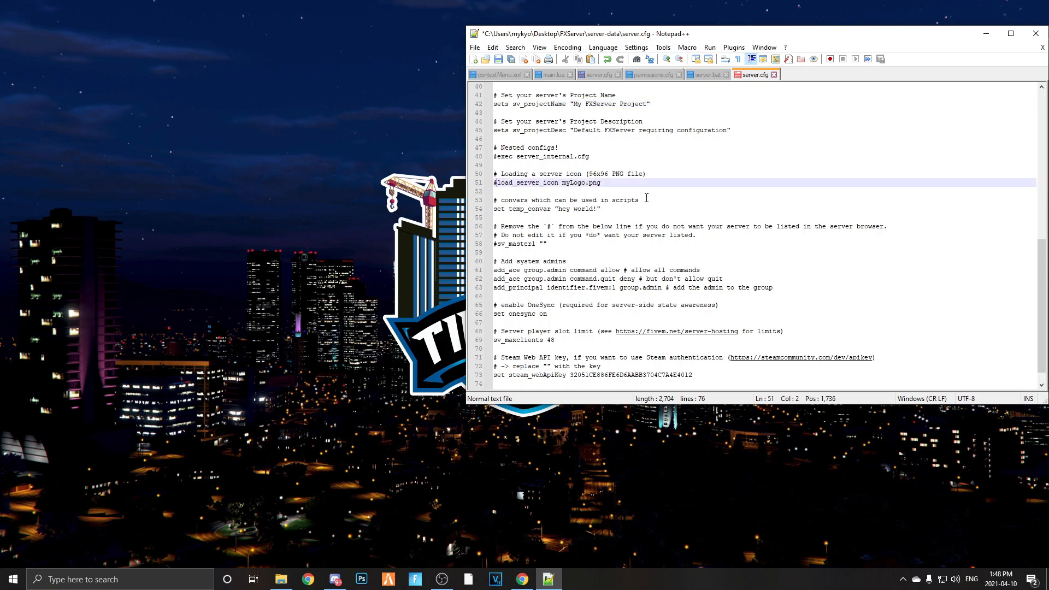
key("ctrl+s")
left_click(475, 48)
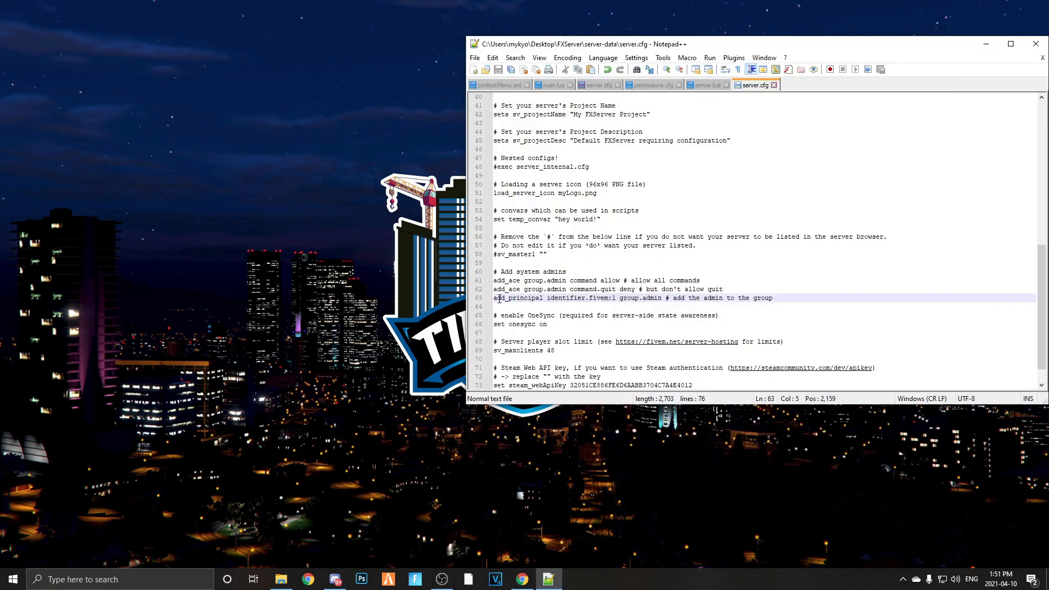
Examine the add_principal line of server.cfg and the Steam community guide on obtaining and hexing a Steam64 ID
left_click_drag(494, 298, 660, 299)
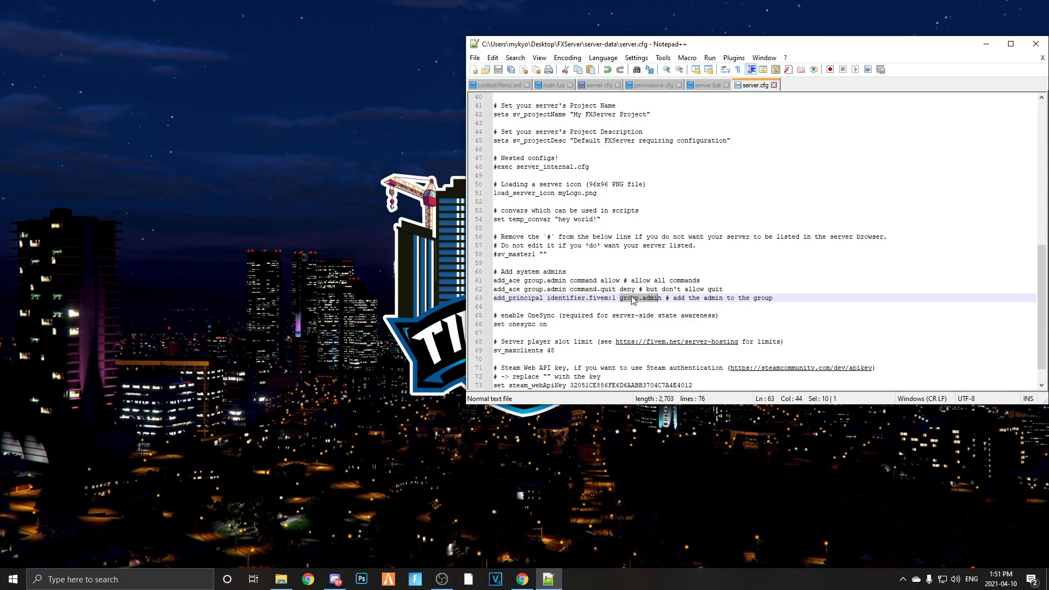
key("alt+Tab")
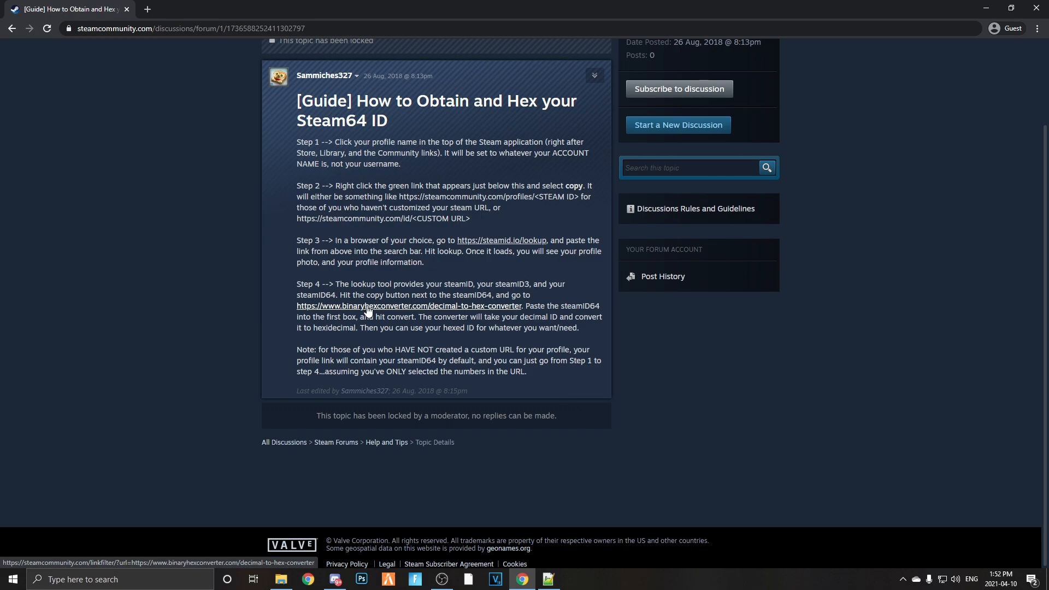
left_click(987, 9)
left_click(585, 286)
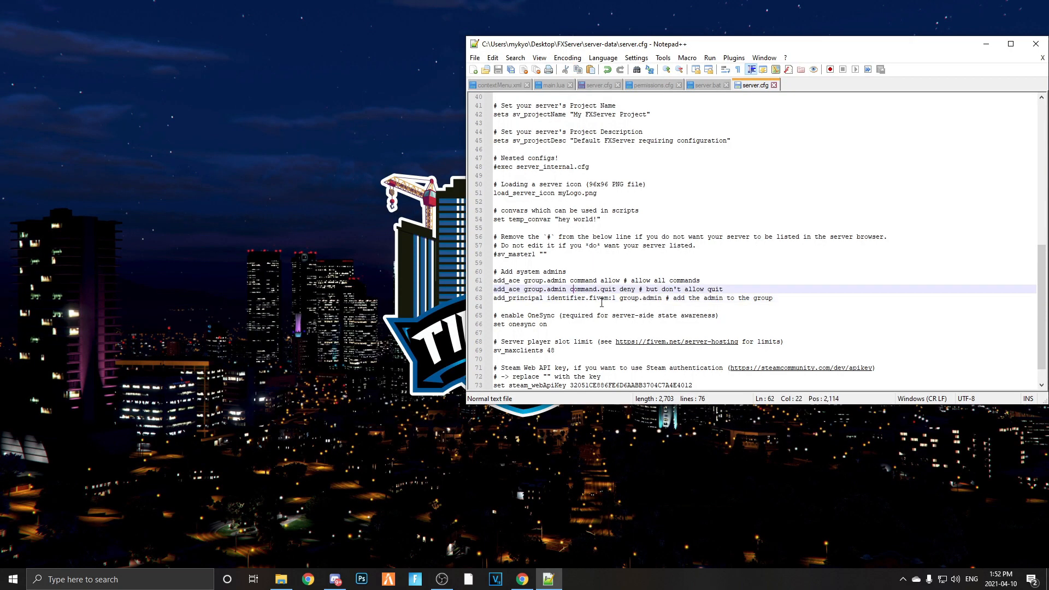
Replace fivem:1 on the add_principal line with steam: followed by the copied Steam hex ID, and save server.cfg
left_click_drag(590, 298, 617, 302)
type("steam")
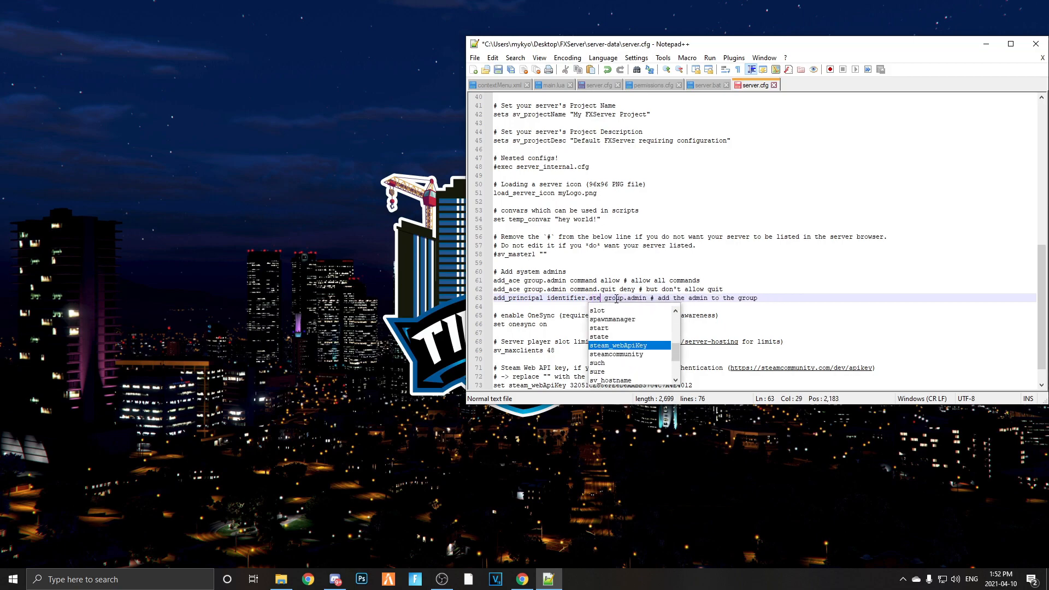
type(":")
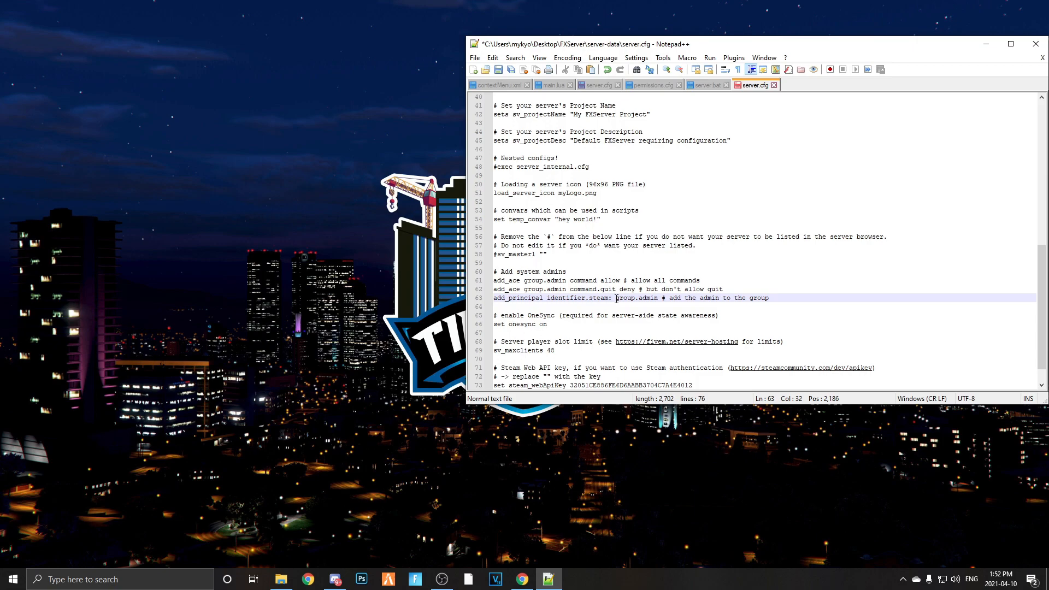
key("ctrl+v")
left_click_drag(612, 298, 671, 299)
left_click(568, 297)
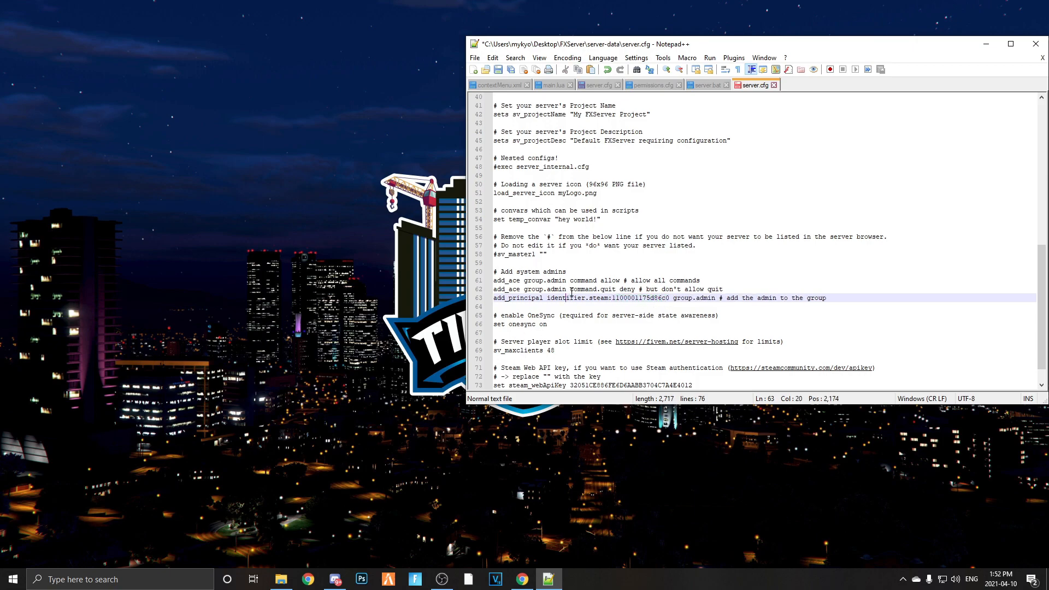
key("ctrl+s")
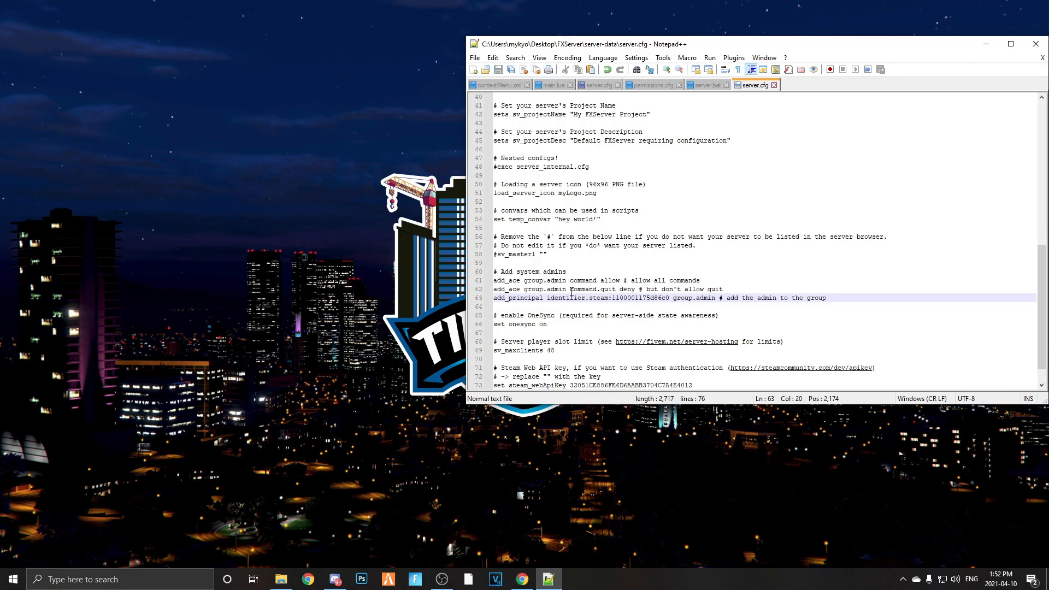
Close Notepad++ and launch the server from its folder in File Explorer
left_click(1036, 44)
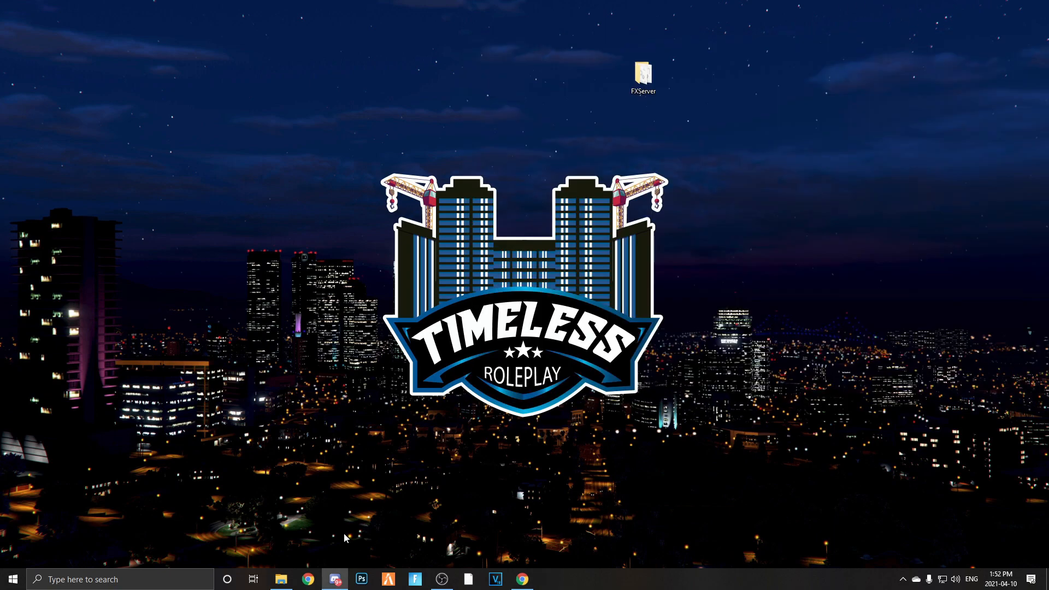
left_click(279, 580)
double_click(143, 156)
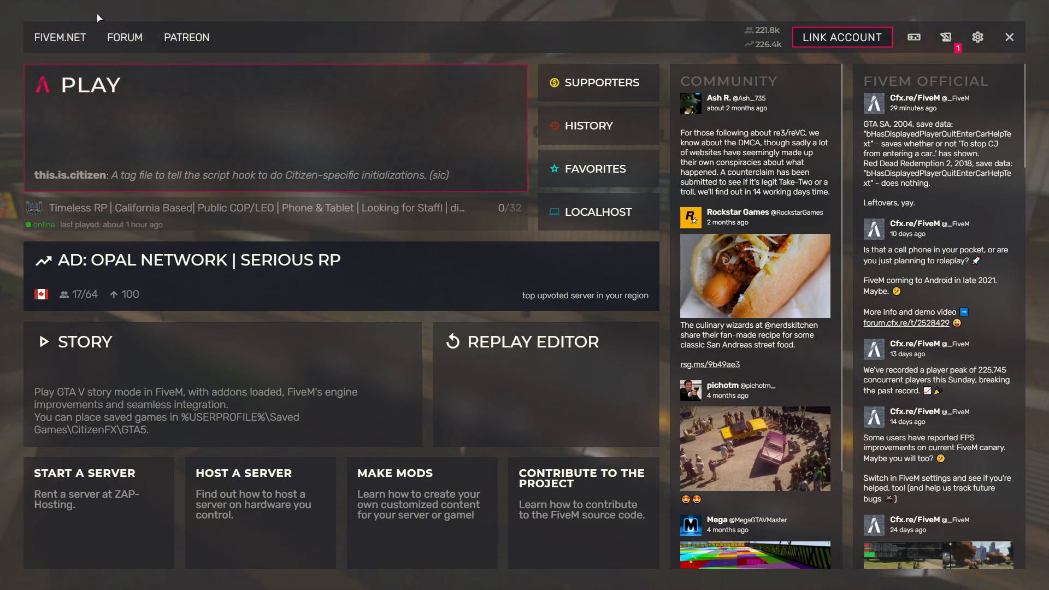
In the FiveM client, open the server list with an empty search and connect to the localhost server
left_click(108, 94)
left_click_drag(300, 38, 255, 38)
key("BackSpace")
key("BackSpace")
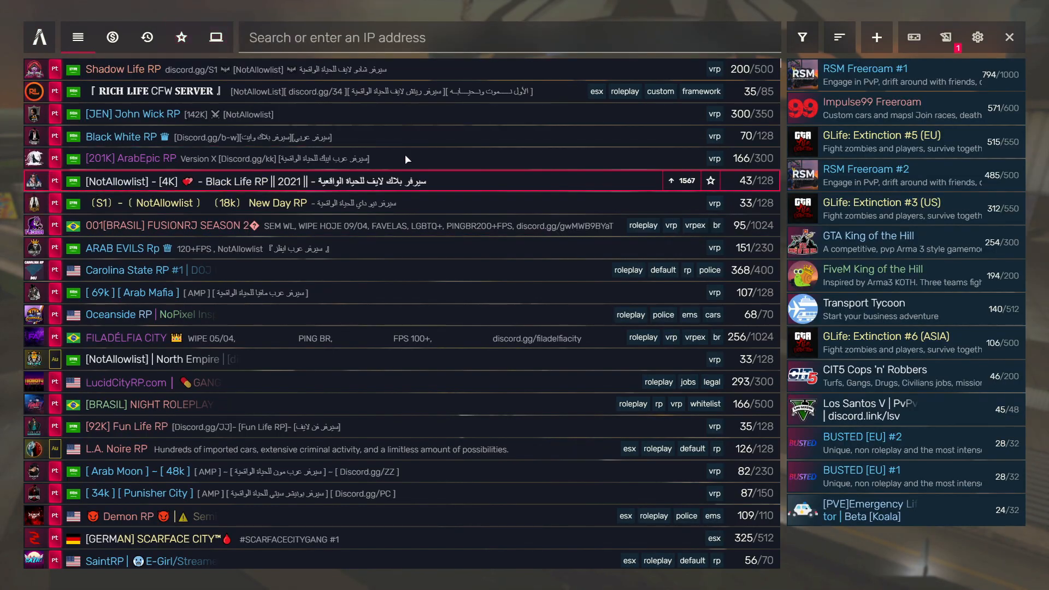
left_click(217, 37)
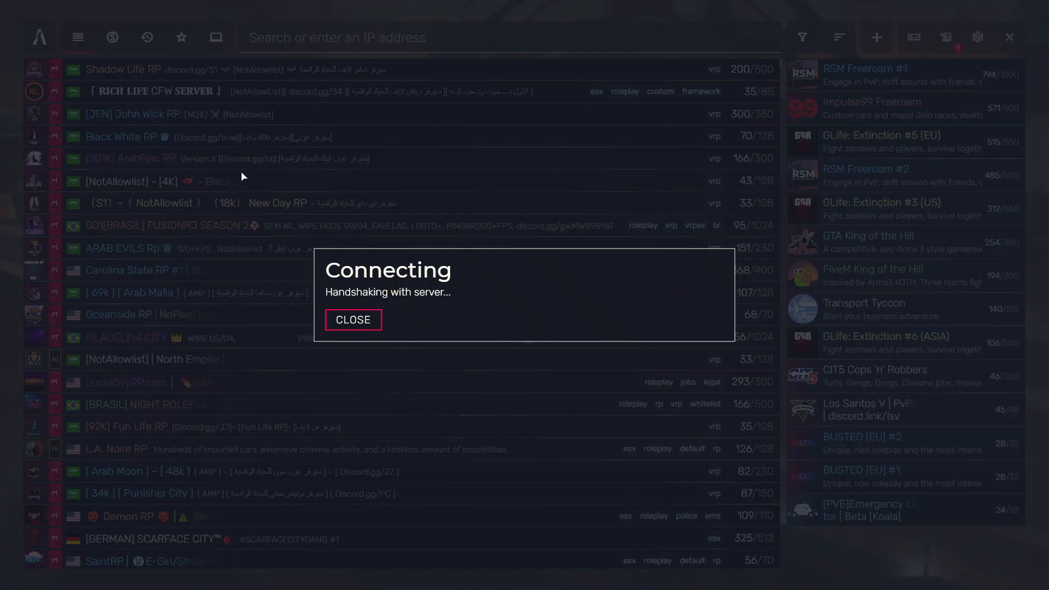